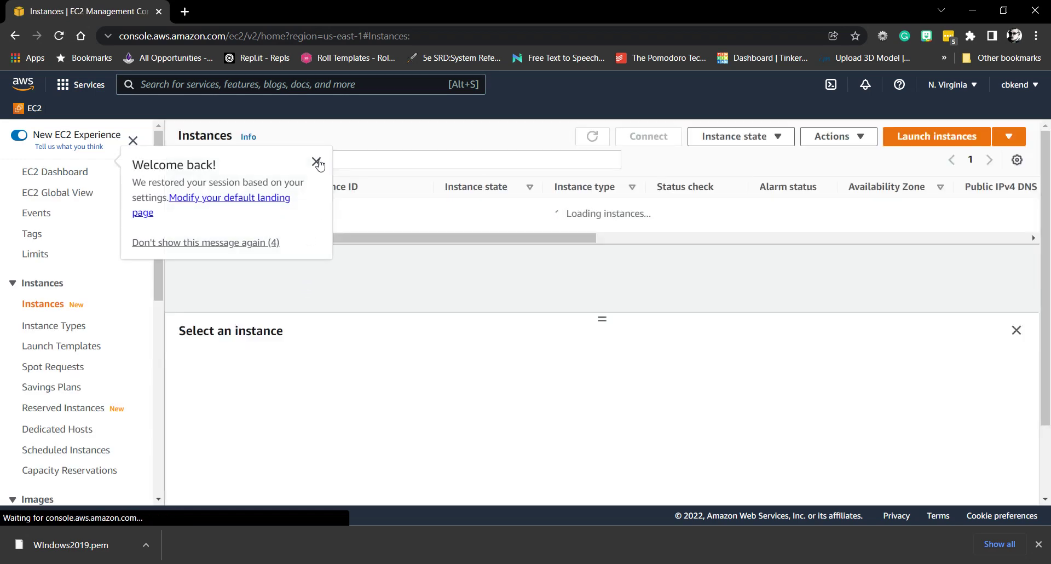
# Start launching a new EC2 instance, filter the AMIs to free tier only, and choose Microsoft Windows Server 2019 Base.
pyautogui.click(317, 161)
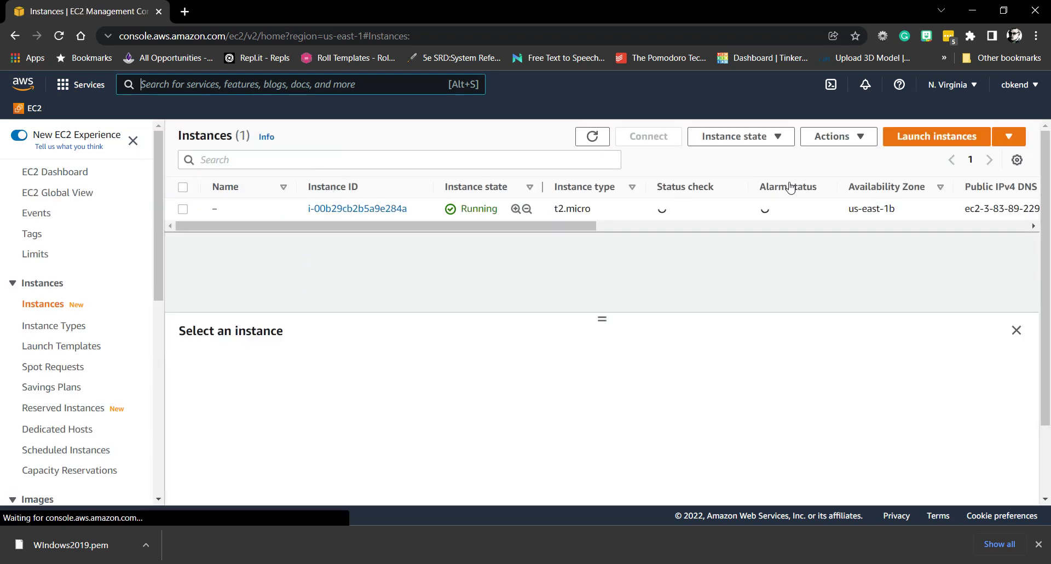
pyautogui.click(955, 141)
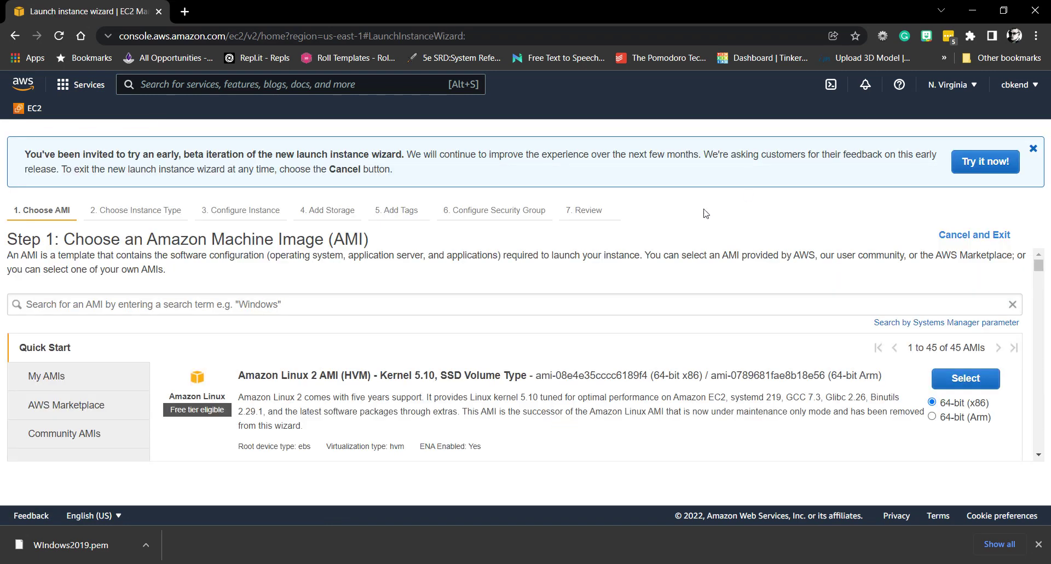
pyautogui.scroll(-5, 86, 436)
pyautogui.scroll(3, 109, 361)
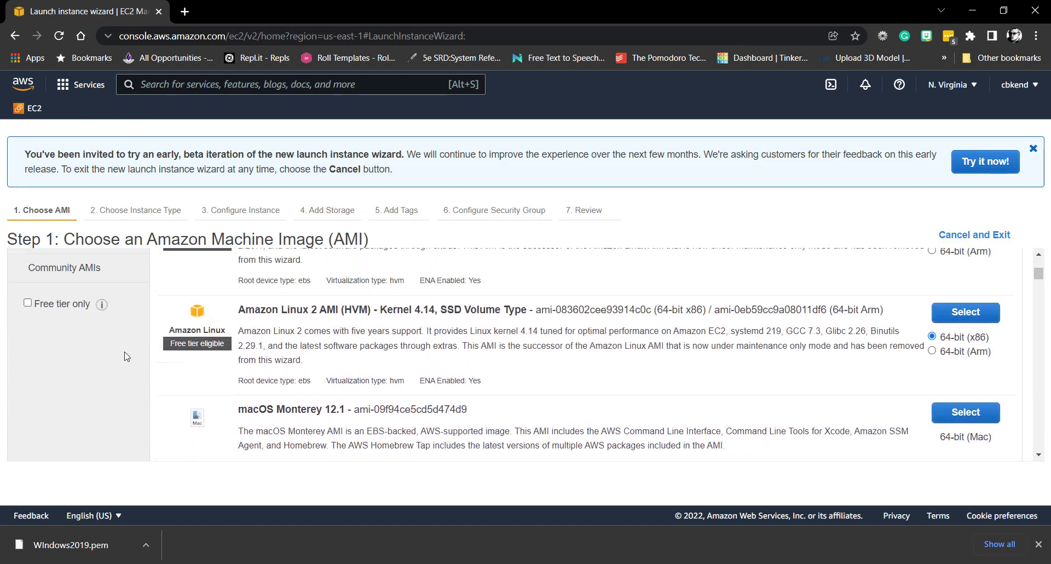
pyautogui.click(27, 332)
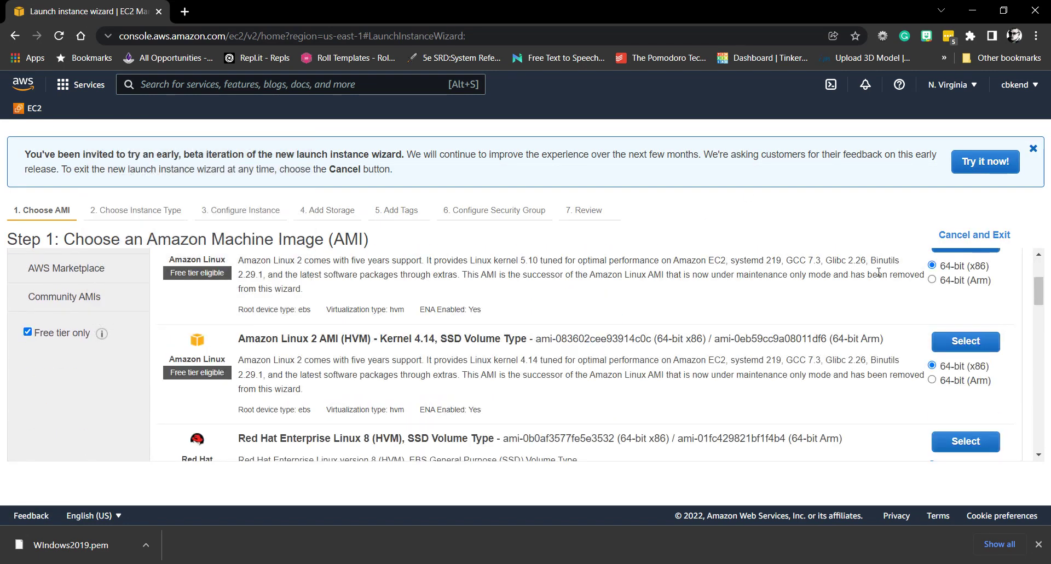
pyautogui.scroll(-3, 33, 333)
pyautogui.scroll(-7, 656, 258)
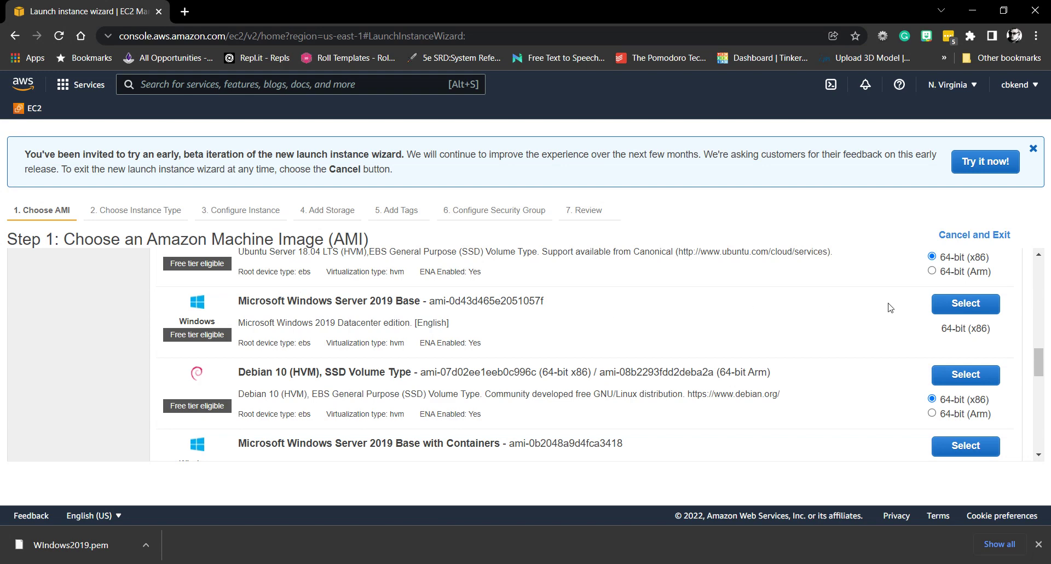
pyautogui.click(947, 305)
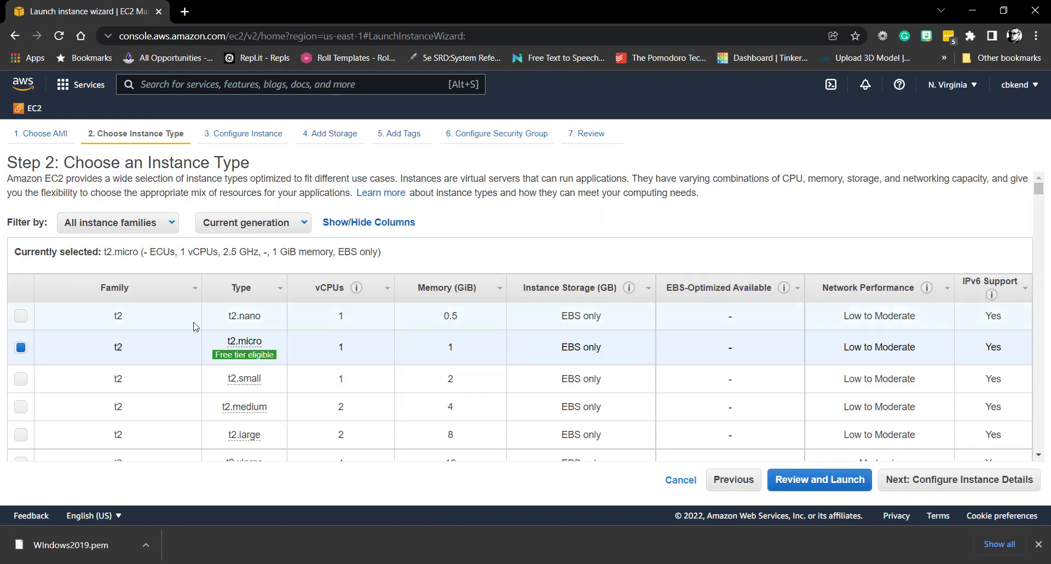
# Accept the t2.micro type and the default instance details, storage, tags and RDP security group, continuing to the launch review.
pyautogui.click(955, 482)
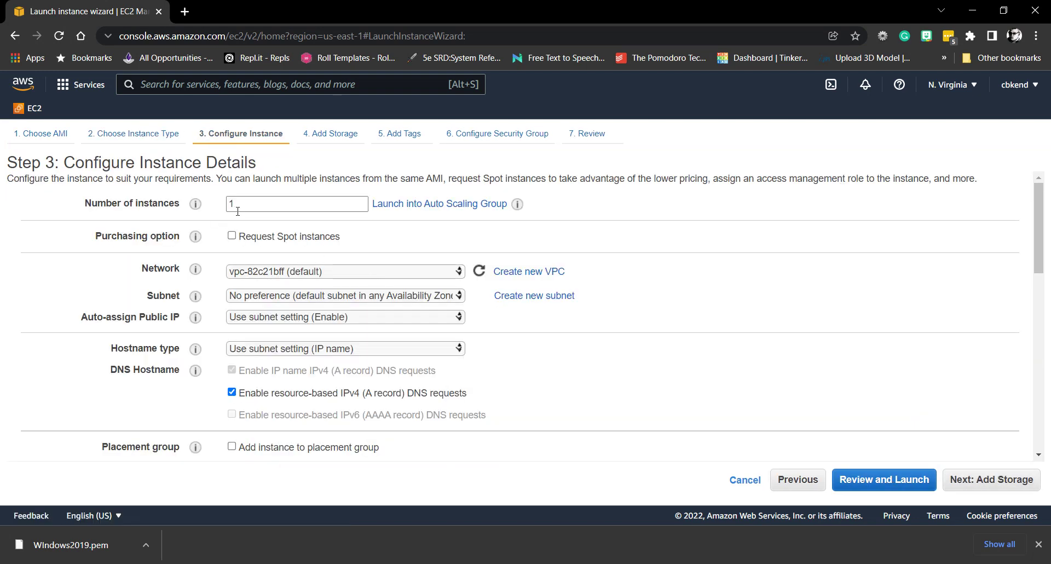
pyautogui.click(986, 485)
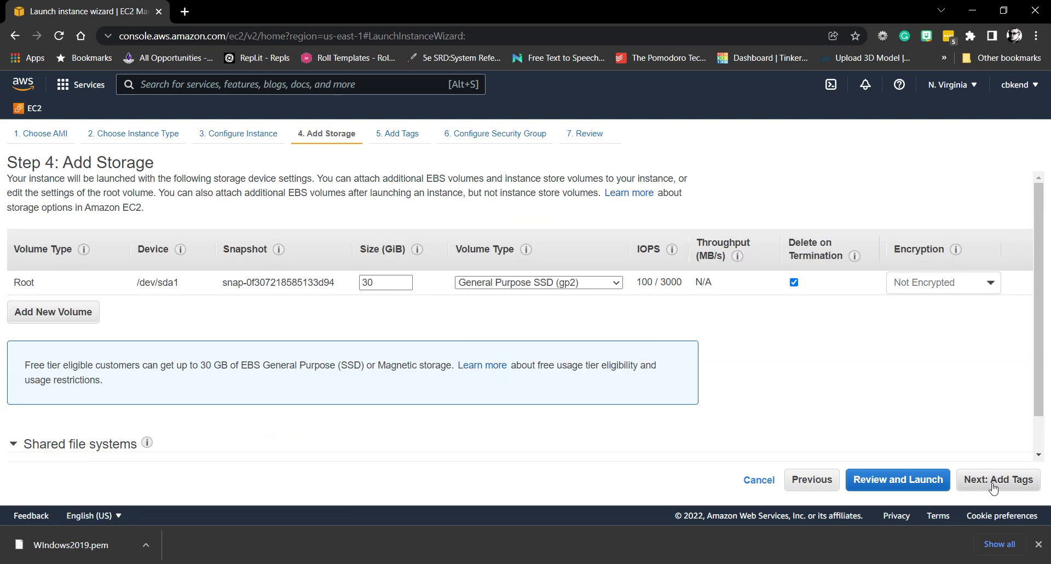
pyautogui.click(993, 486)
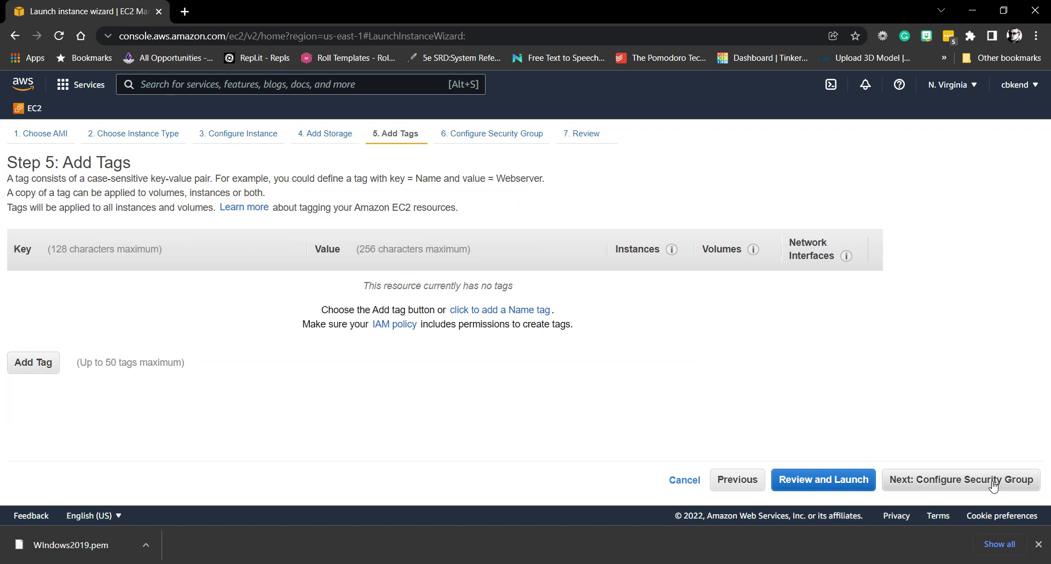
pyautogui.click(993, 486)
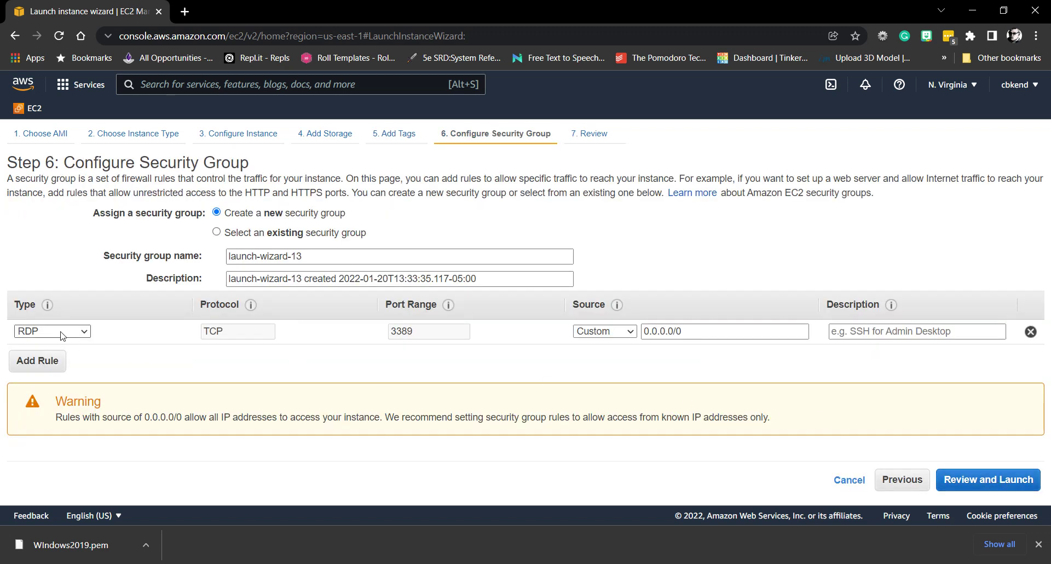
pyautogui.click(1009, 482)
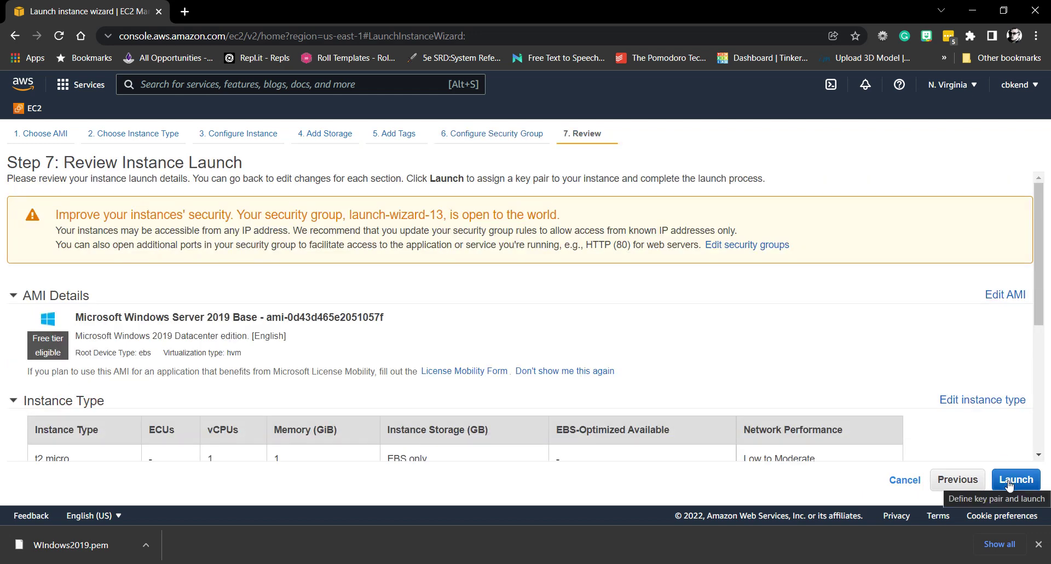
# Proceed to launch, create a new RSA key pair named Windows_CTC_2019, and download its private key file.
pyautogui.click(1008, 483)
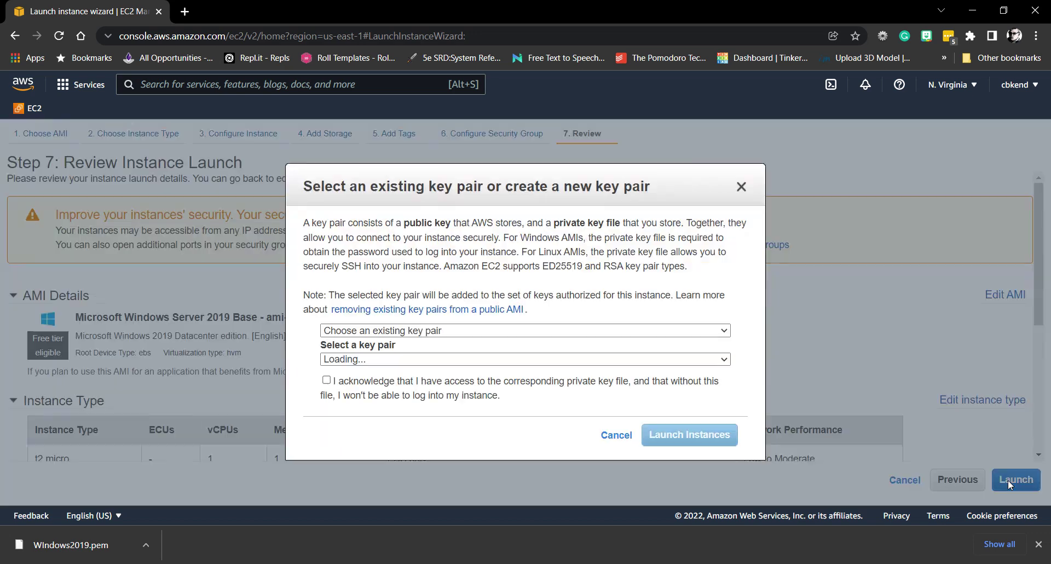
pyautogui.click(584, 334)
pyautogui.click(463, 353)
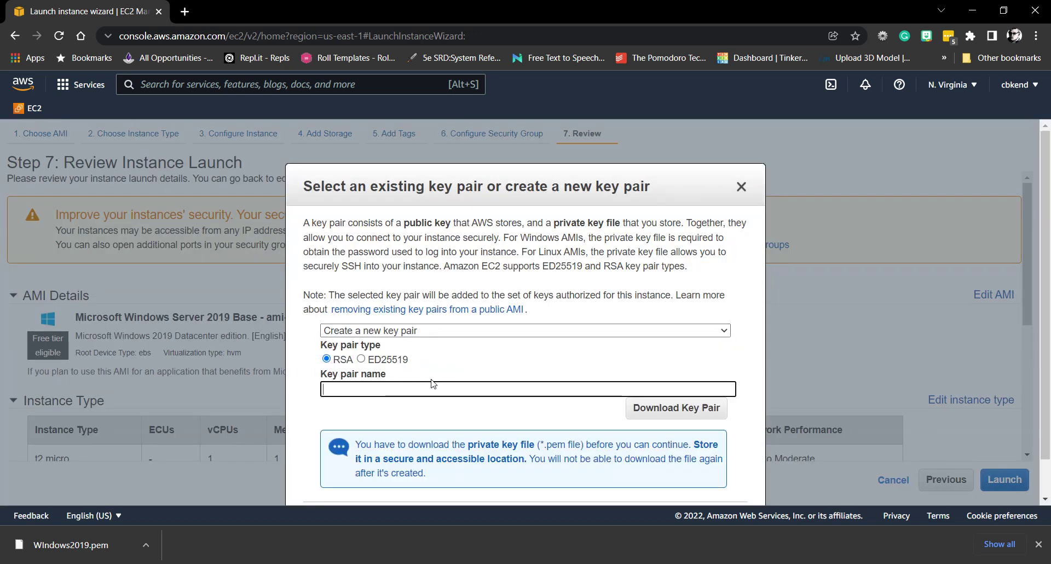
pyautogui.write('Windows_CTC_')
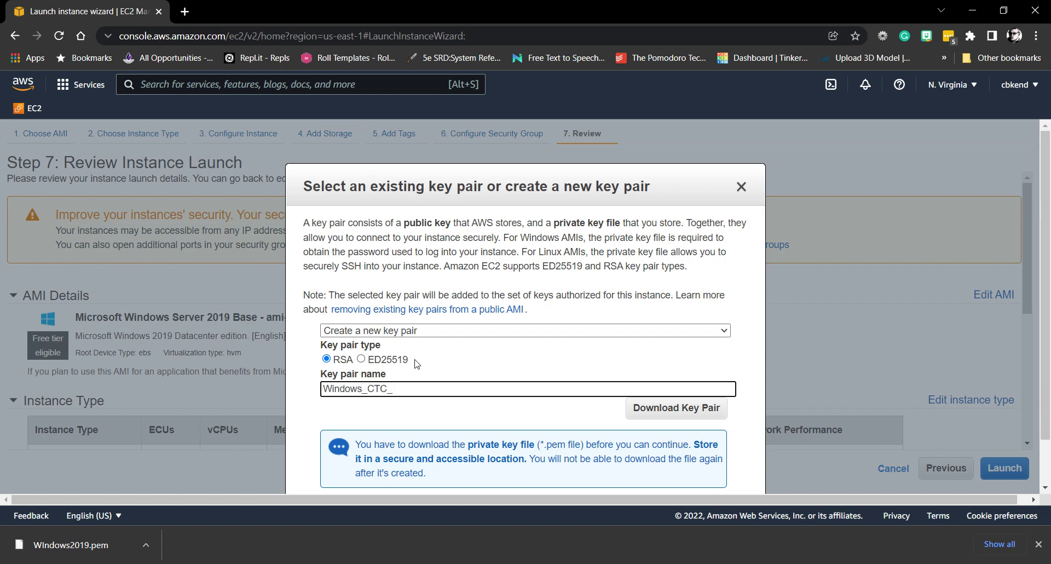
pyautogui.write('2019')
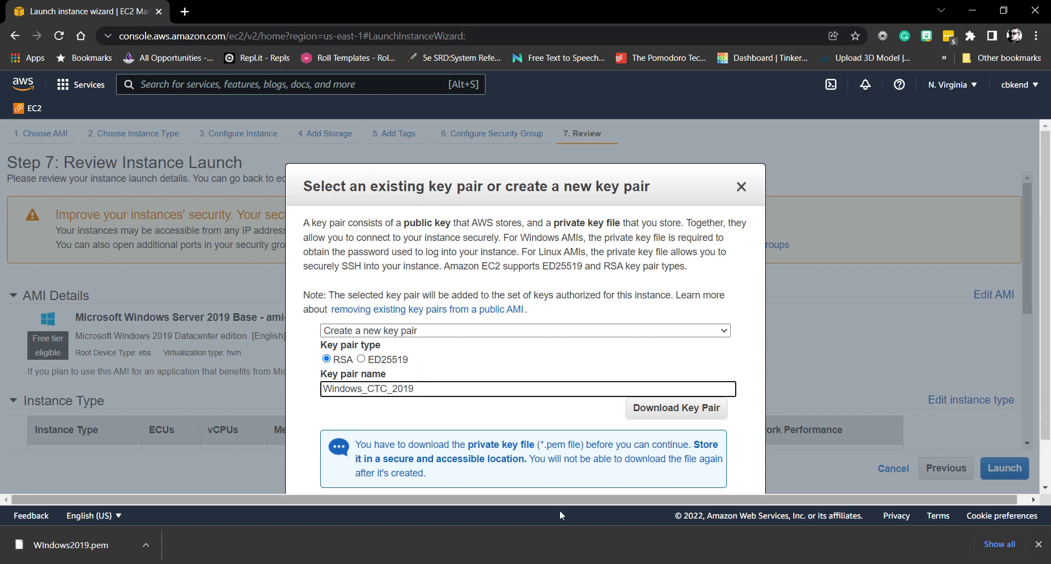
pyautogui.click(663, 417)
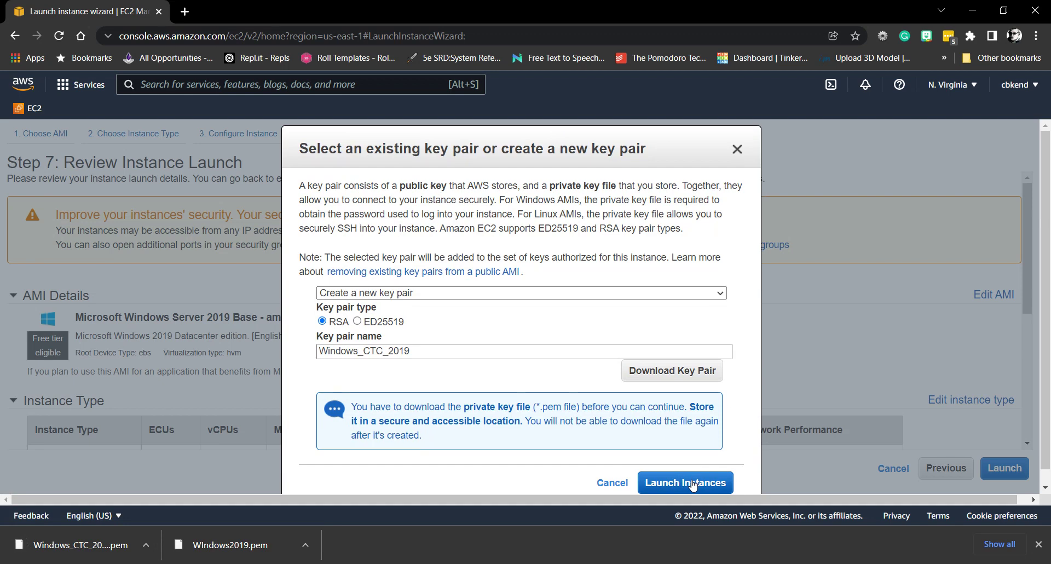
# Close the browser's downloads bar and try to launch the instance with the new key pair.
pyautogui.scroll(-1, 740, 458)
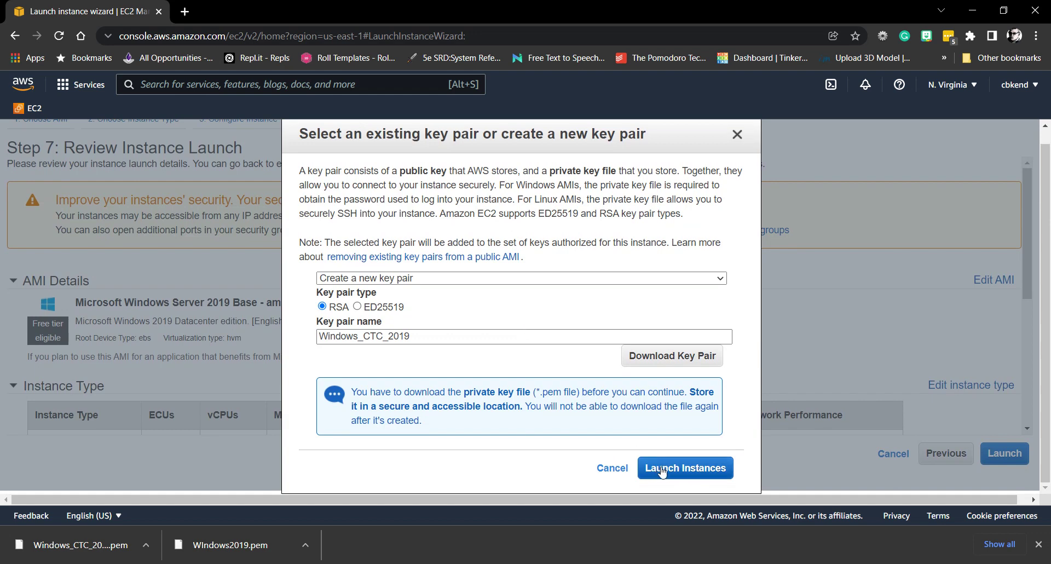
pyautogui.click(1038, 544)
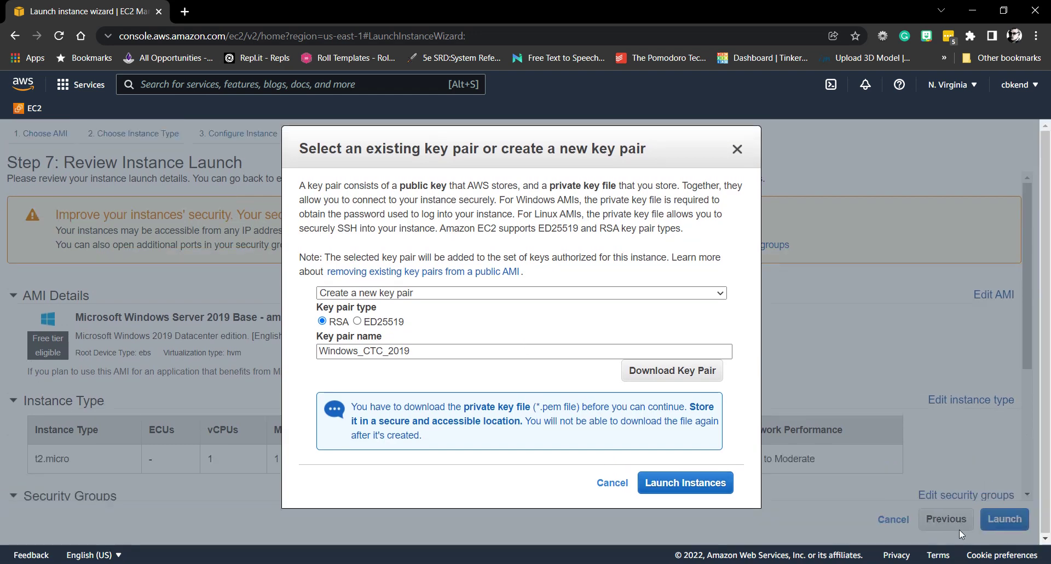
pyautogui.click(687, 484)
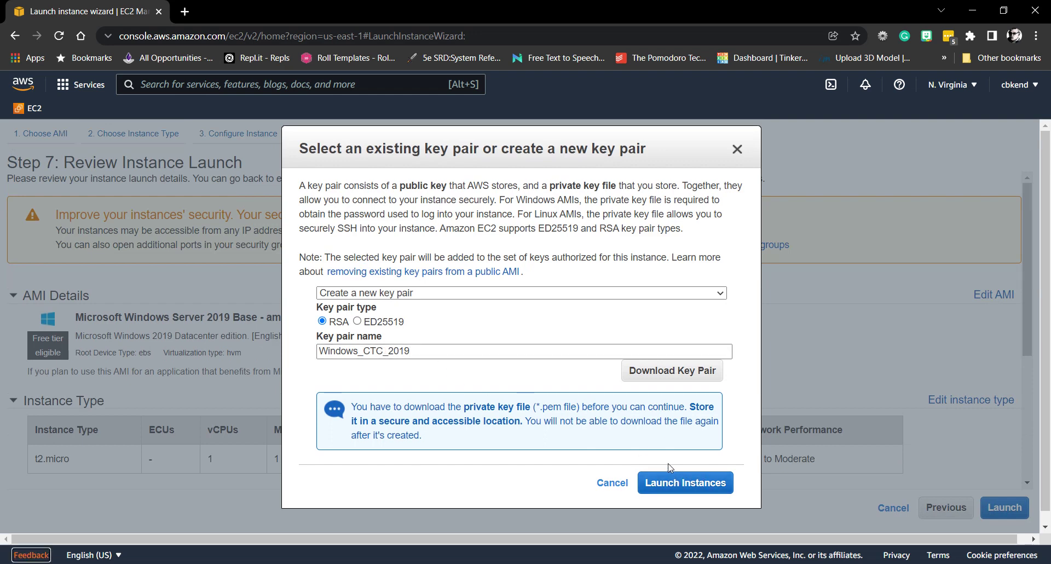
pyautogui.press('Tab')
pyautogui.press('Return')
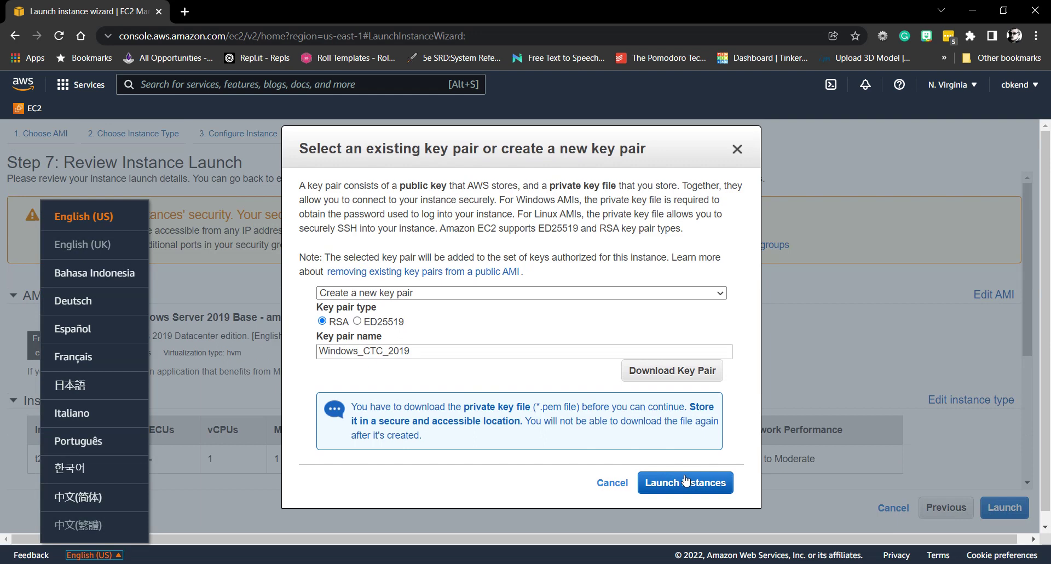
pyautogui.press('Escape')
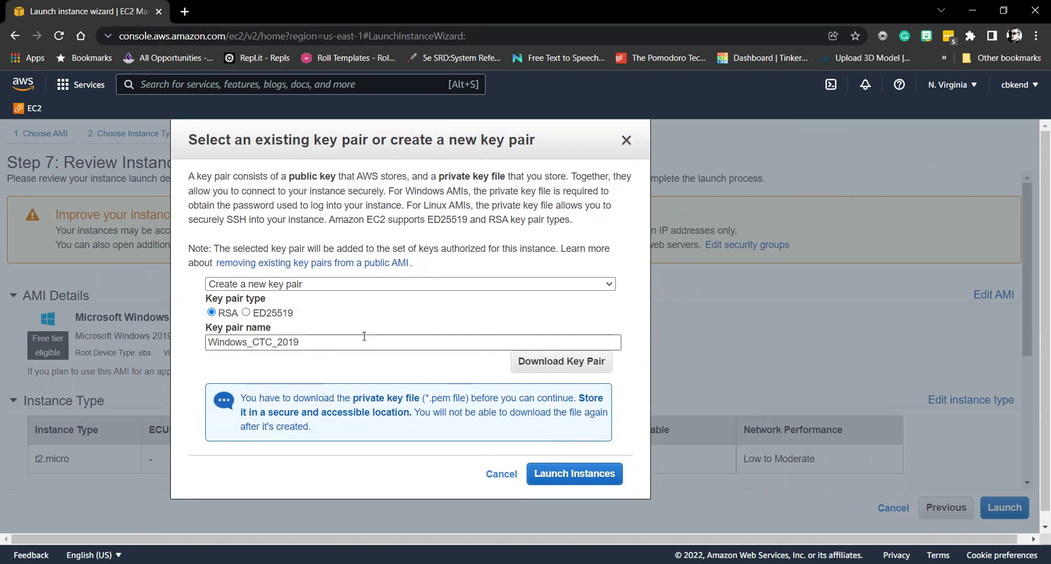
pyautogui.hotkey('shift', 'Tab')
pyautogui.press('Tab')
pyautogui.press('Tab')
pyautogui.press('Tab')
pyautogui.press('Tab')
pyautogui.press('Tab')
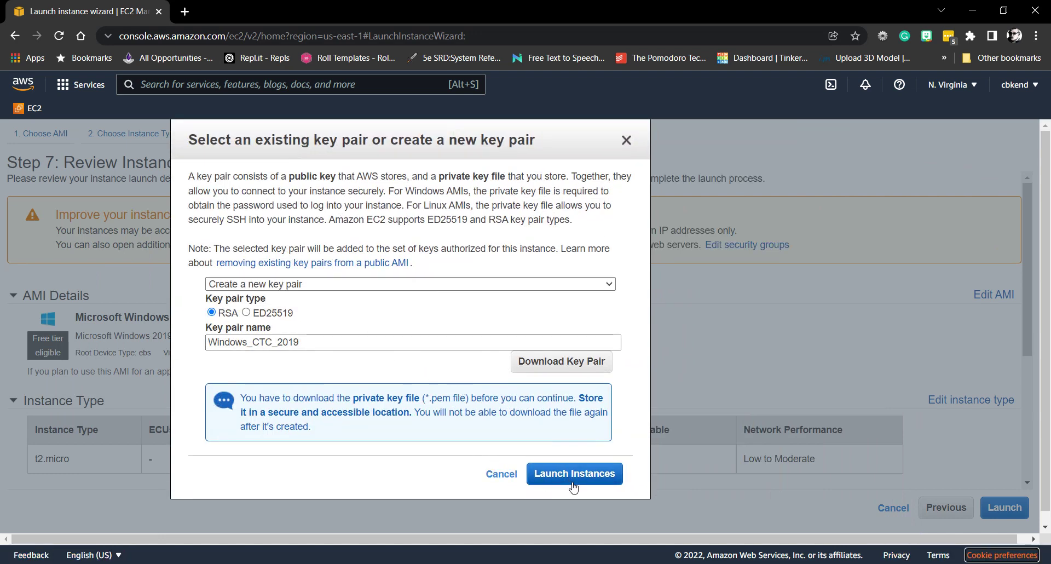
pyautogui.press('Tab')
pyautogui.press('Tab')
pyautogui.press('Tab')
pyautogui.press('Tab')
pyautogui.press('Tab')
pyautogui.press('Tab')
pyautogui.press('Tab')
pyautogui.press('Tab')
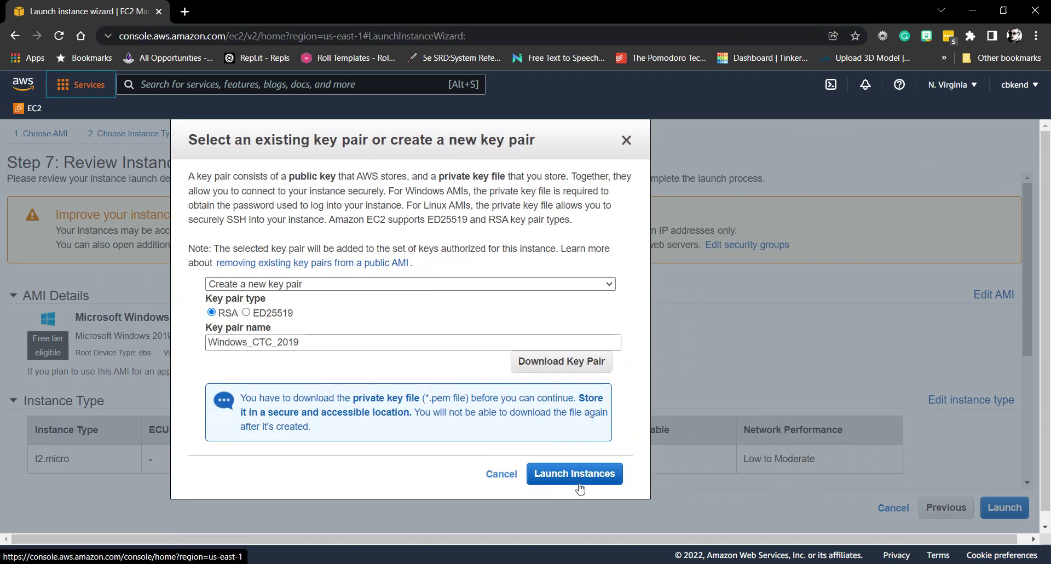
pyautogui.press('Tab')
pyautogui.press('Tab')
pyautogui.press('Tab')
pyautogui.press('Tab')
pyautogui.press('Tab')
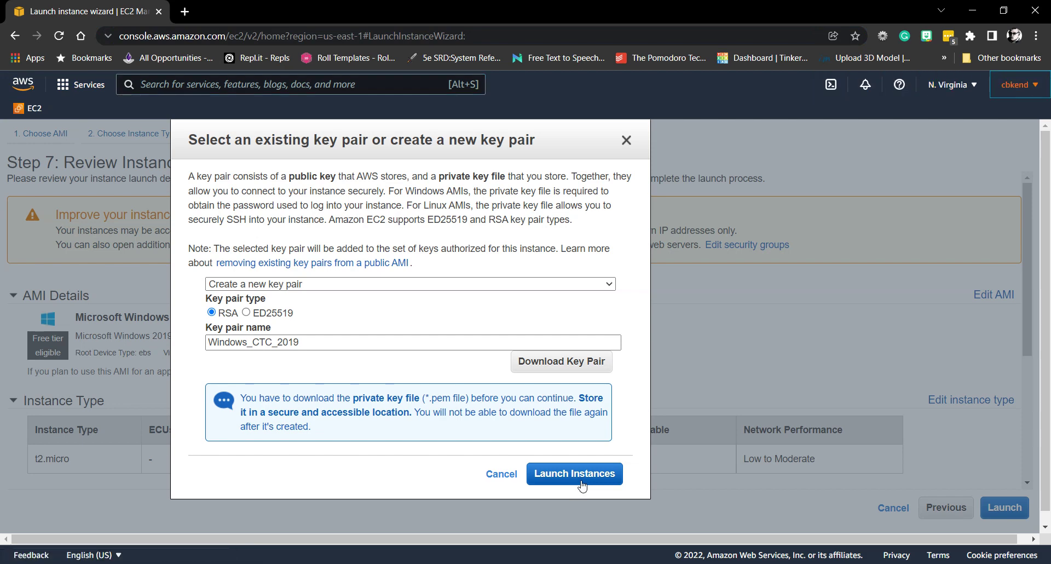
pyautogui.press('Tab')
# Reselect creating a new key pair, enter the name Windows_CTC_2019 again, and launch the instance.
pyautogui.click(280, 284)
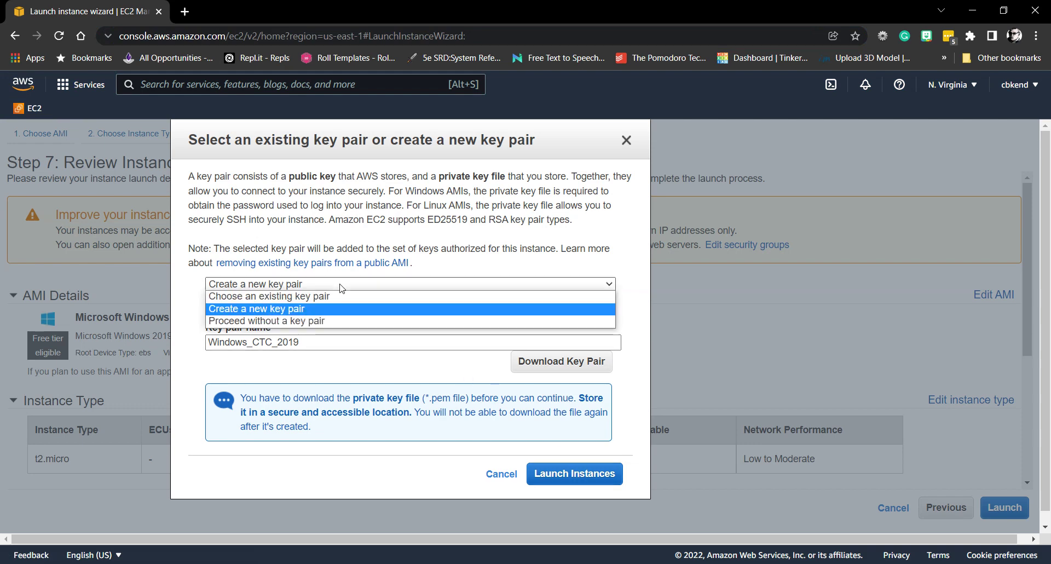
pyautogui.click(283, 308)
pyautogui.click(286, 339)
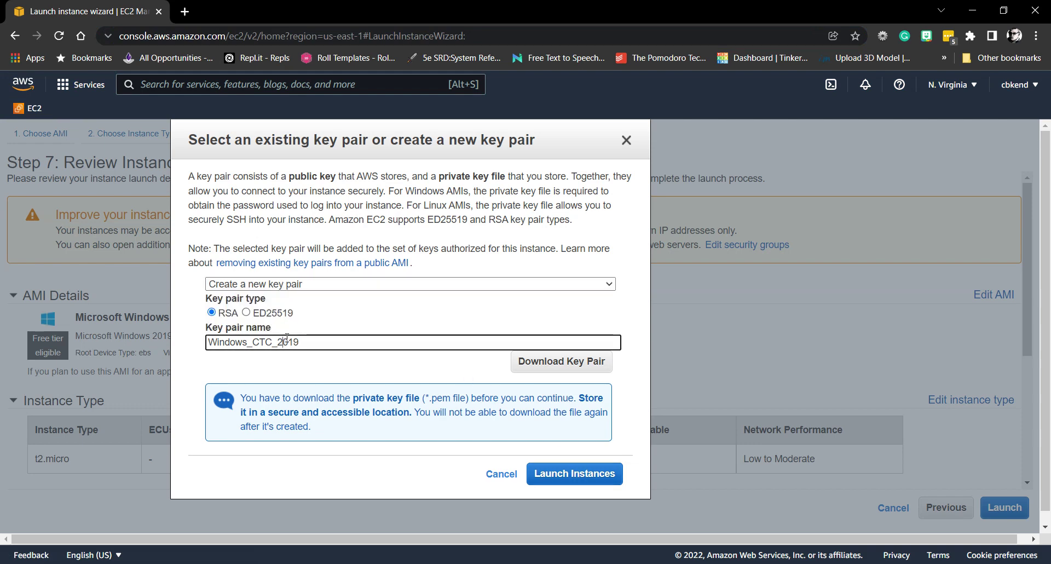
pyautogui.write('Windows_CTC_2019')
pyautogui.click(587, 474)
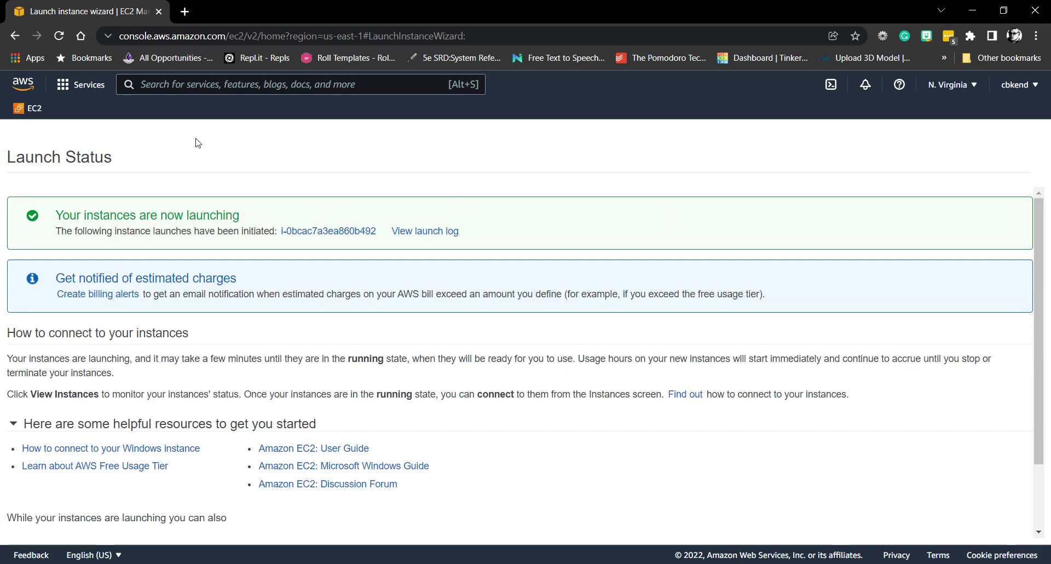
# Return to the EC2 instances list and dismiss the welcome message.
pyautogui.click(65, 87)
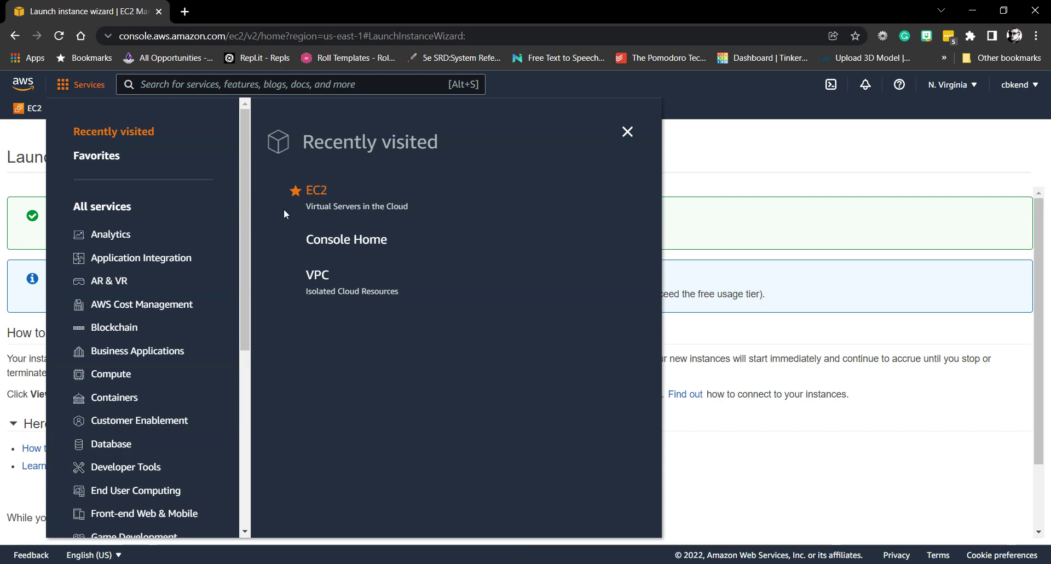
pyautogui.click(310, 197)
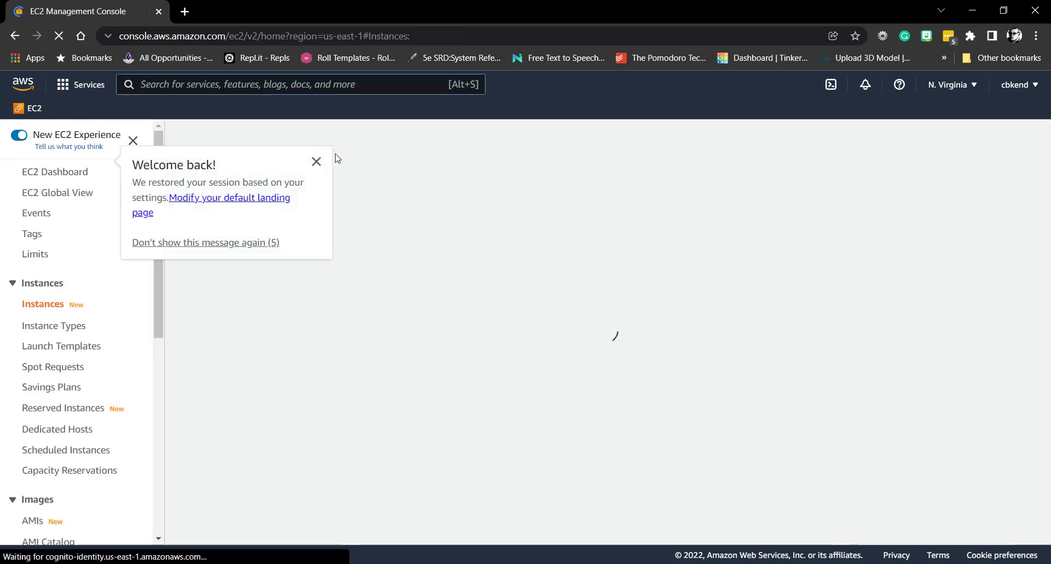
pyautogui.click(316, 161)
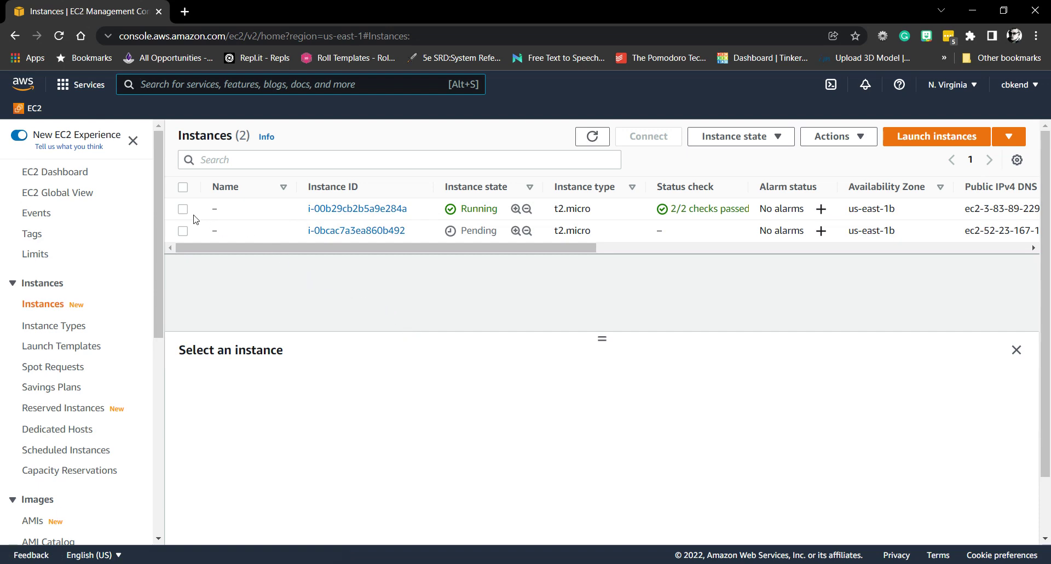
# Name the newly launched, pending instance "WIndows 2019" and save the name.
pyautogui.moveTo(218, 229)
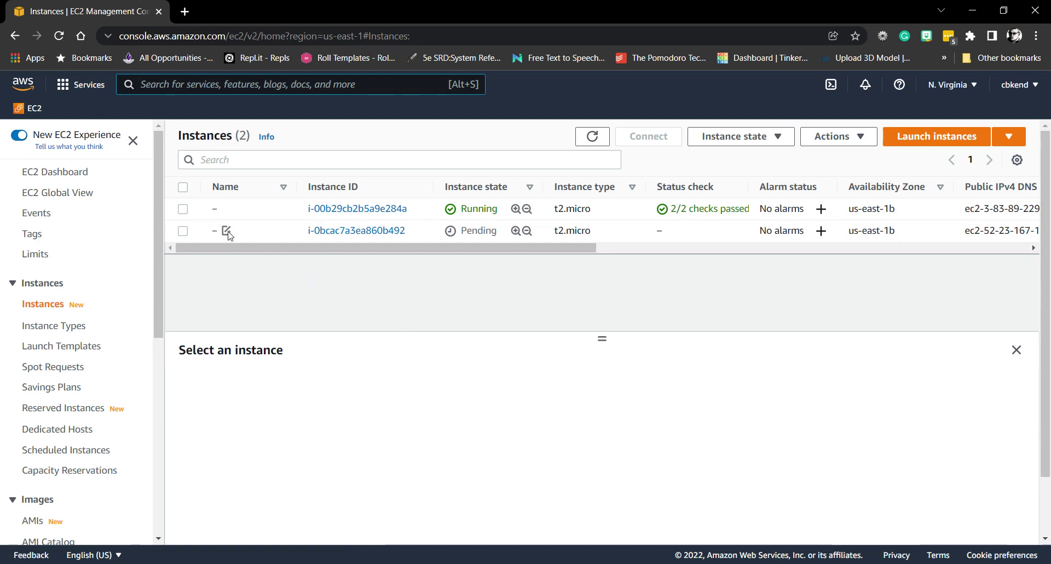
pyautogui.click(227, 232)
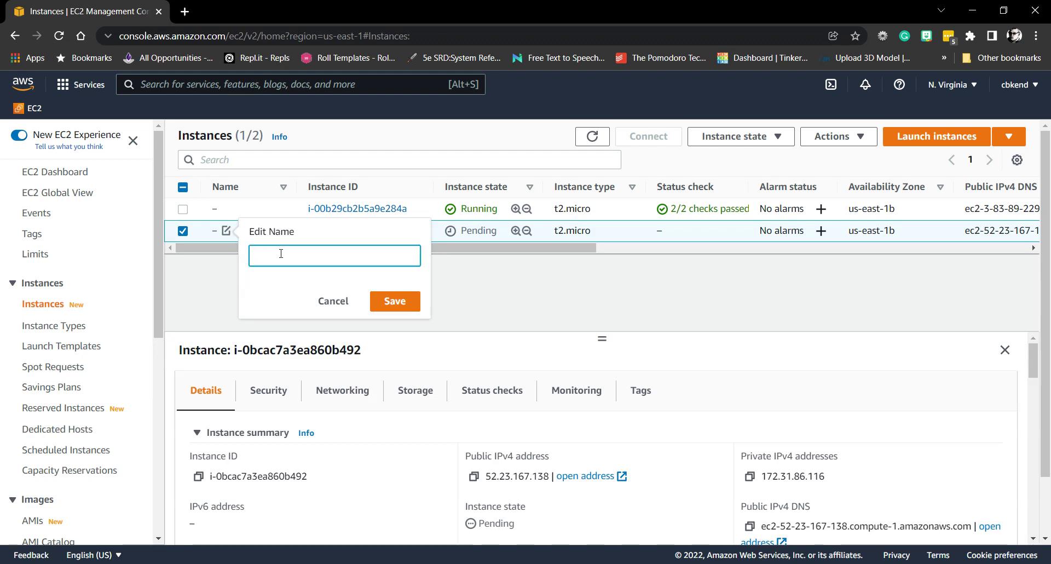
pyautogui.hotkey('ctrl', 'v')
pyautogui.tripleClick(314, 255)
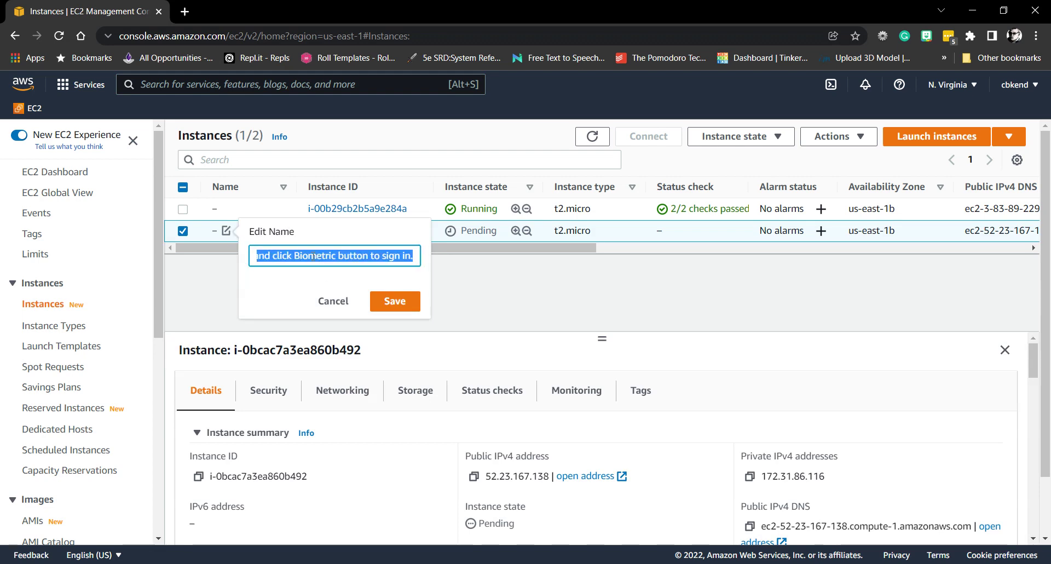
pyautogui.write('windows')
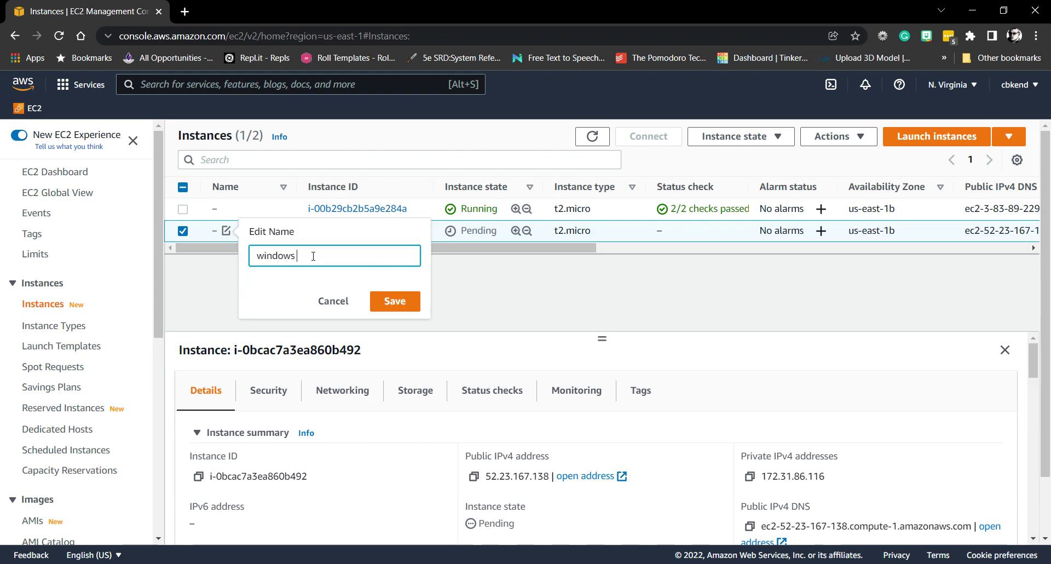
pyautogui.hotkey('ctrl', 'a')
pyautogui.press('BackSpace')
pyautogui.write('2019')
pyautogui.write('WIndows')
pyautogui.press('Return')
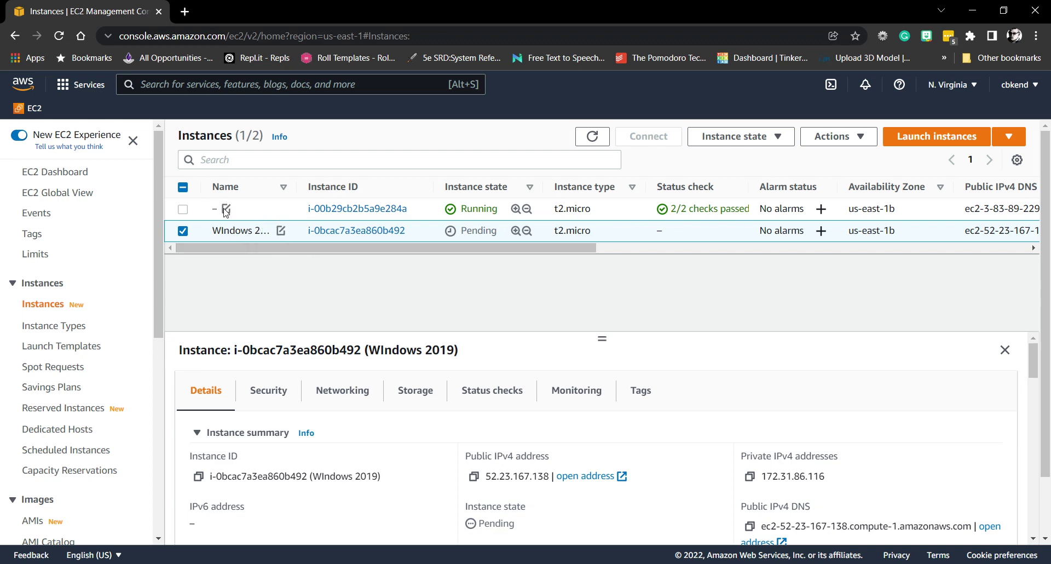
# Terminate the unnamed running t2.micro instance and refresh the instances list.
pyautogui.click(184, 232)
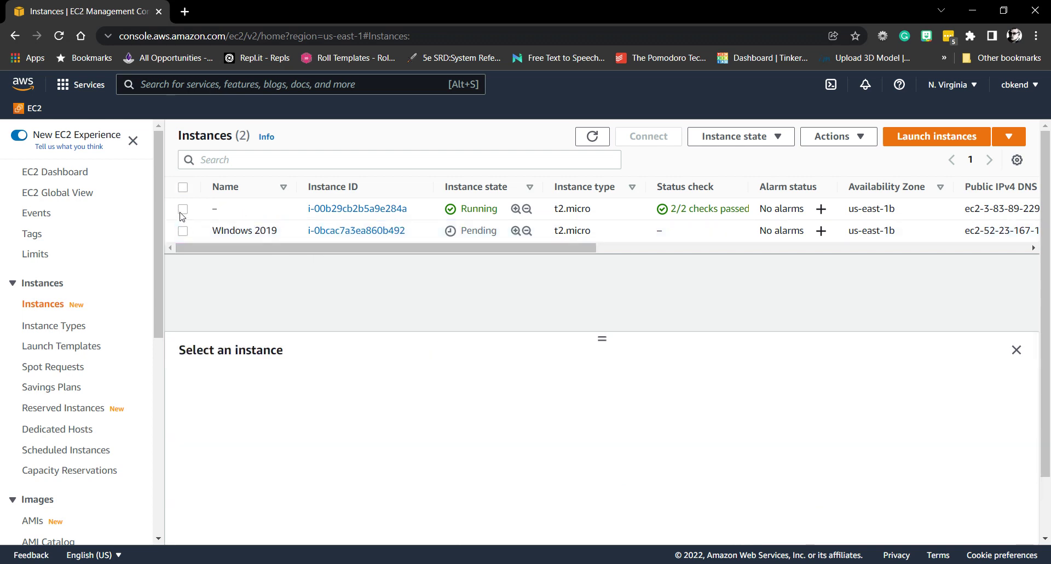
pyautogui.click(183, 209)
pyautogui.click(738, 136)
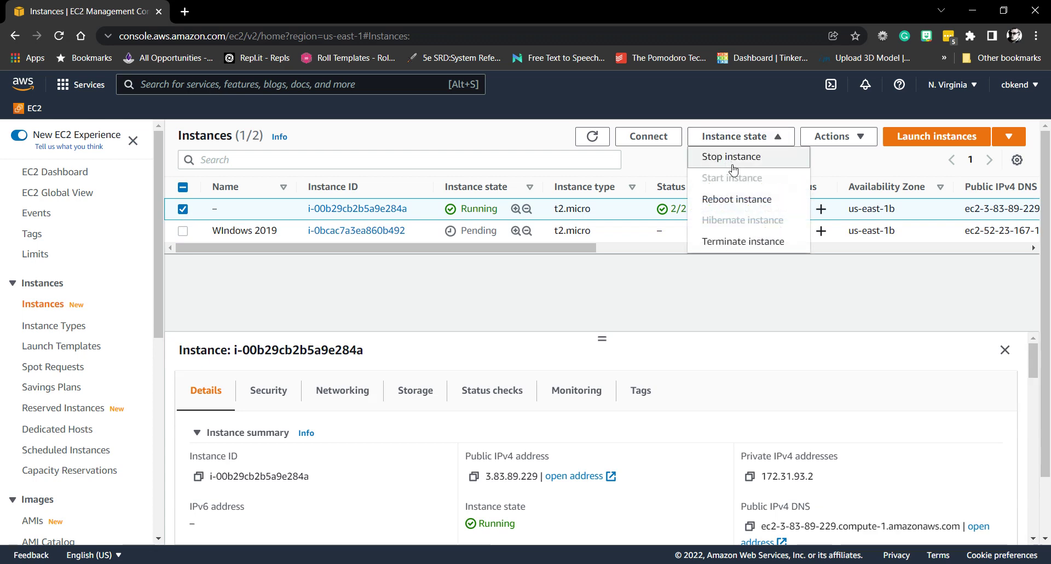
pyautogui.click(749, 244)
pyautogui.click(757, 441)
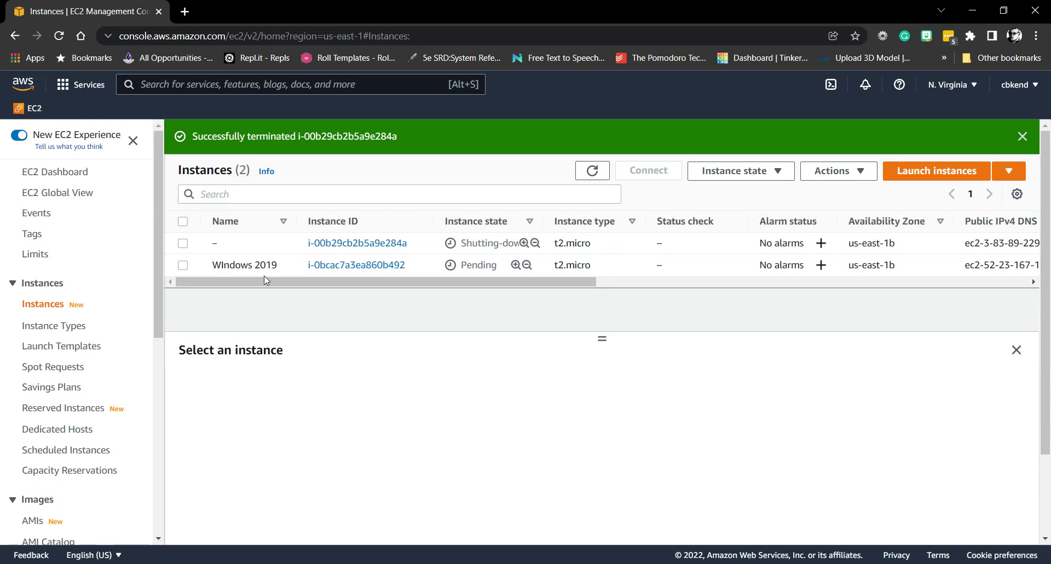
pyautogui.click(592, 170)
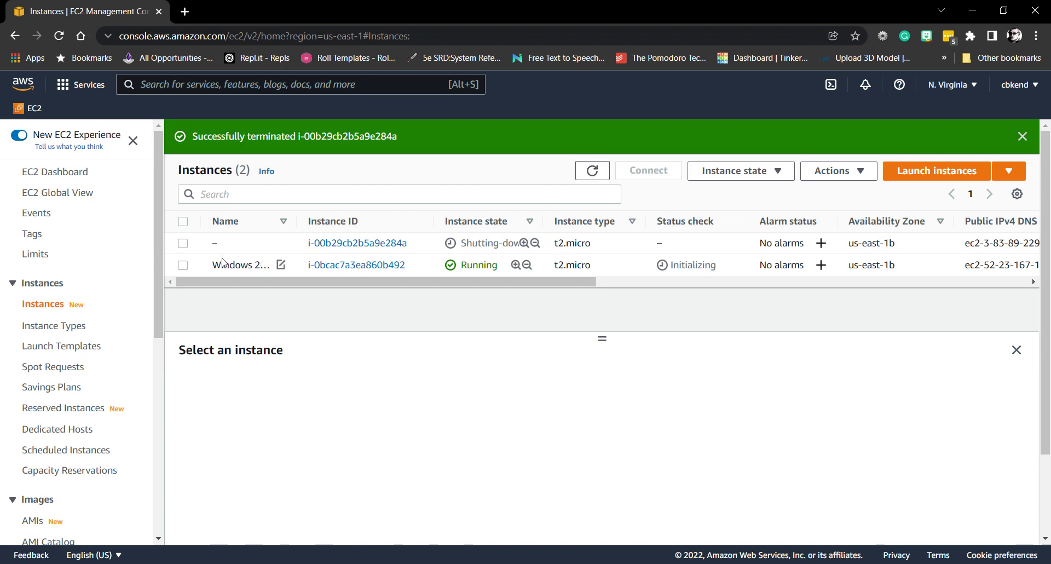
# Download the remote desktop file for the WIndows 2019 instance using the RDP client connection option.
pyautogui.click(183, 267)
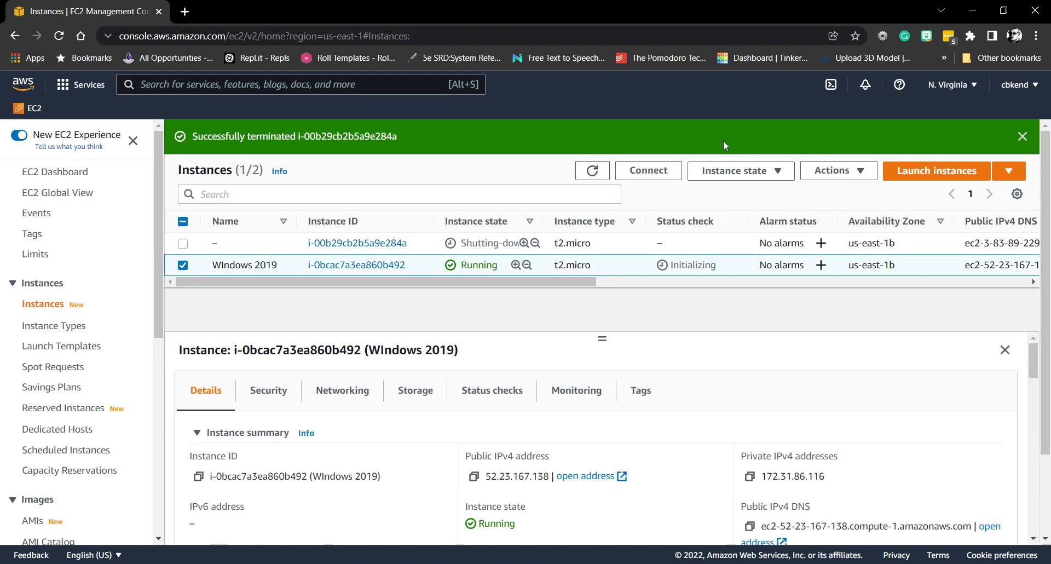
pyautogui.click(662, 171)
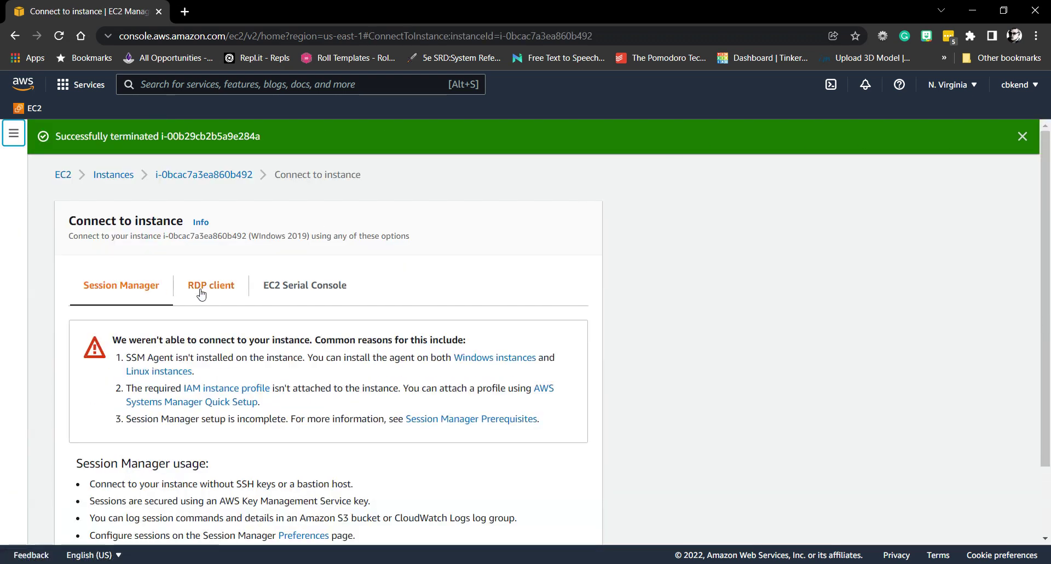
pyautogui.click(211, 285)
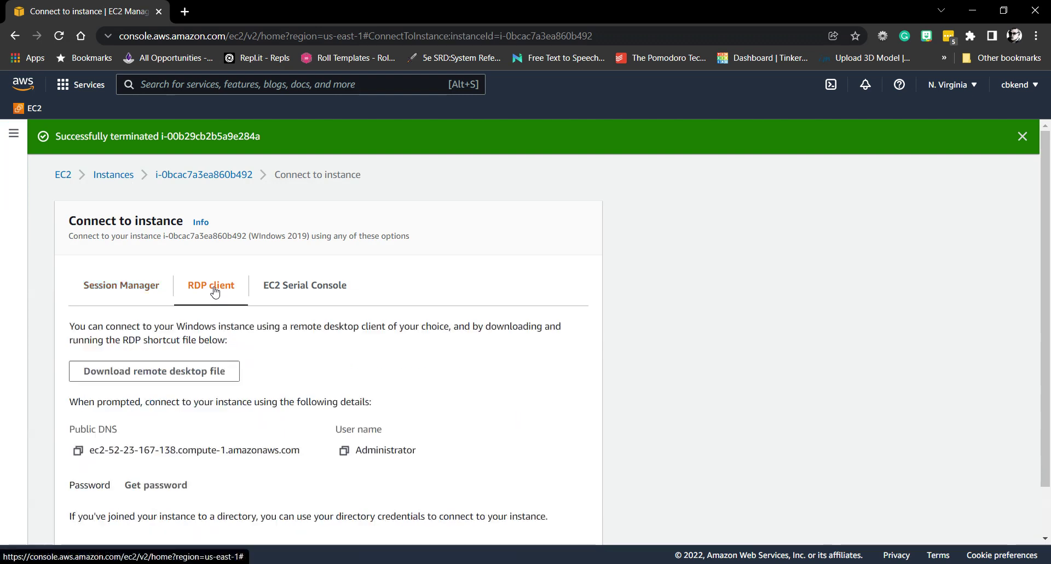
pyautogui.click(186, 372)
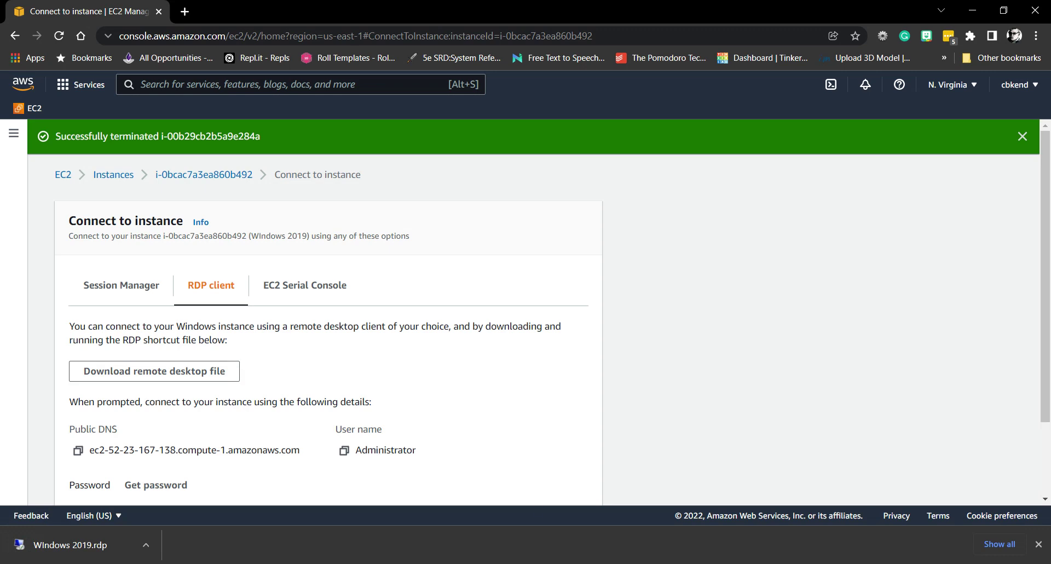
# Decrypt the instance's Windows administrator password with the key pair file Windows_CTC_2019.pem from the Downloads folder.
pyautogui.scroll(-2, 509, 376)
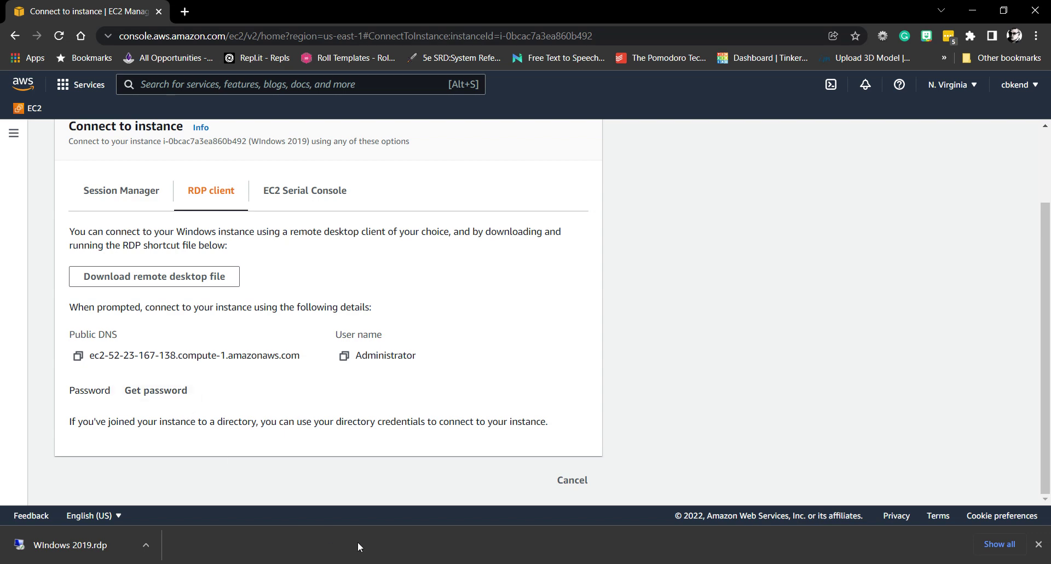
pyautogui.moveTo(692, 563)
pyautogui.click(172, 390)
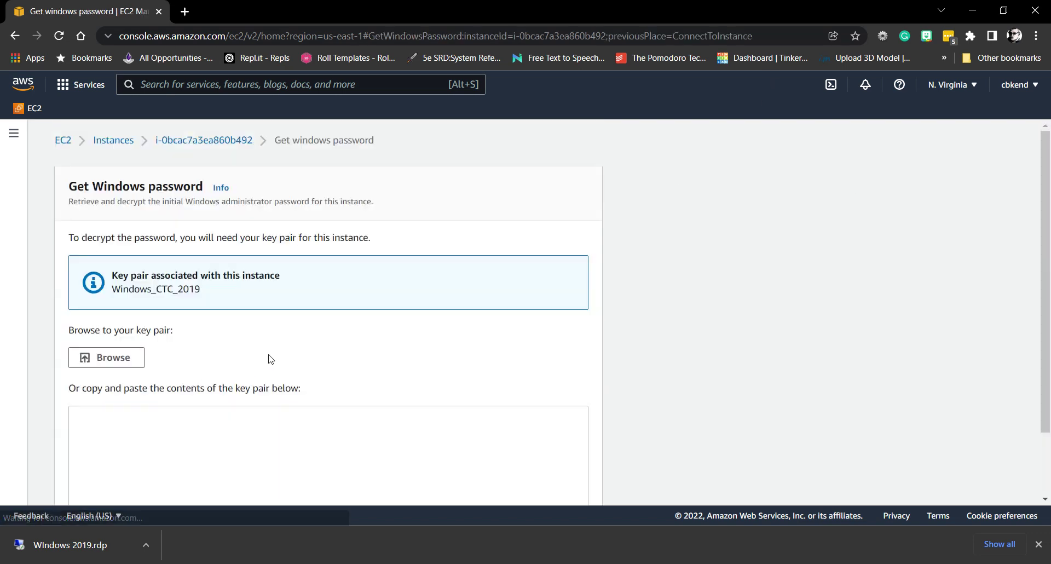
pyautogui.click(136, 363)
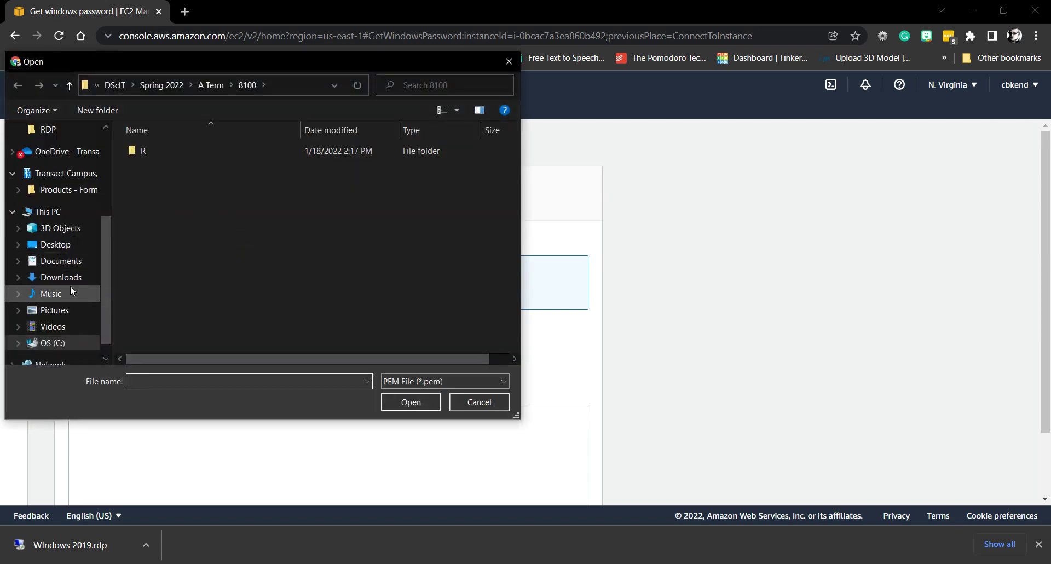
pyautogui.click(61, 277)
pyautogui.doubleClick(160, 170)
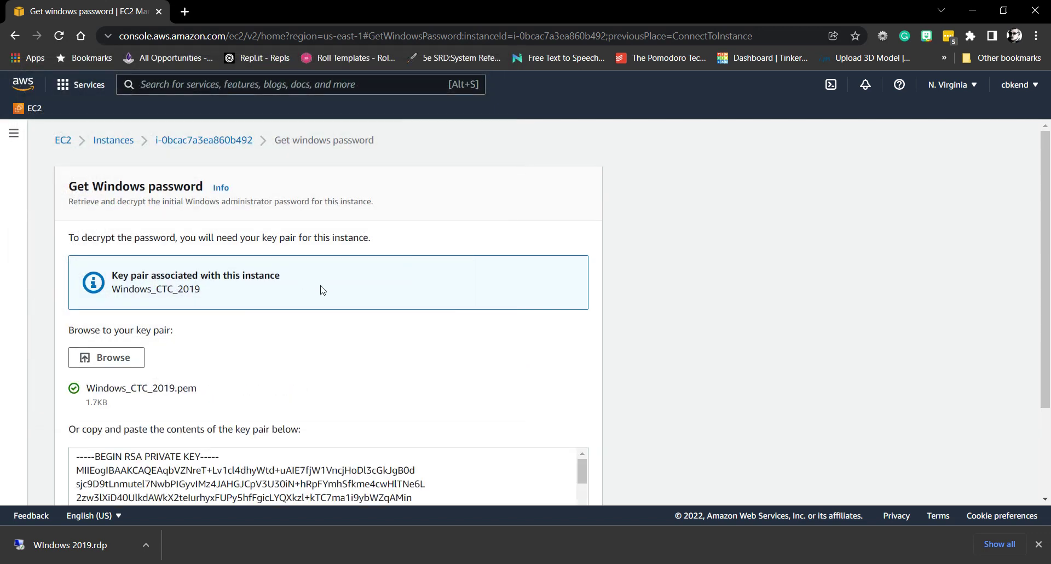
pyautogui.scroll(-3, 694, 319)
pyautogui.click(558, 479)
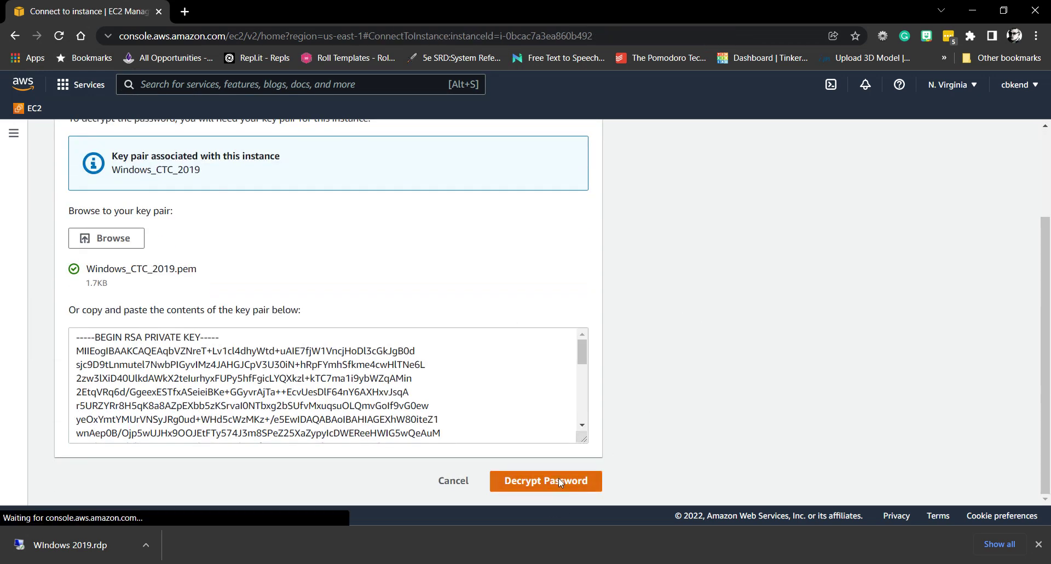
# Copy the decrypted administrator password and use it to connect through WIndows 2019.rdp, accepting the publisher and certificate warnings.
pyautogui.scroll(-3, 447, 434)
pyautogui.moveTo(247, 389); pyautogui.dragTo(90, 391)
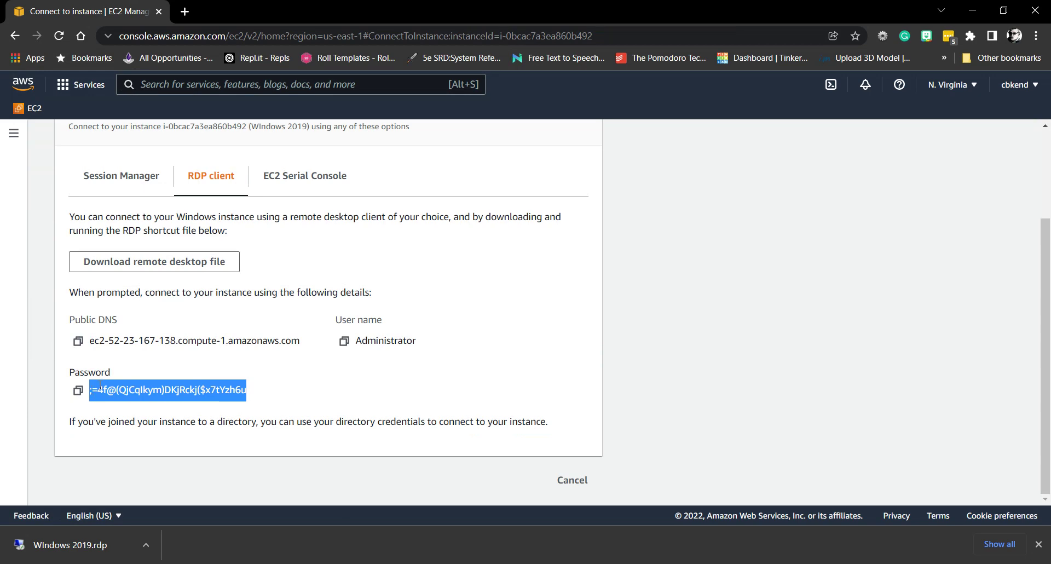
pyautogui.click(112, 553)
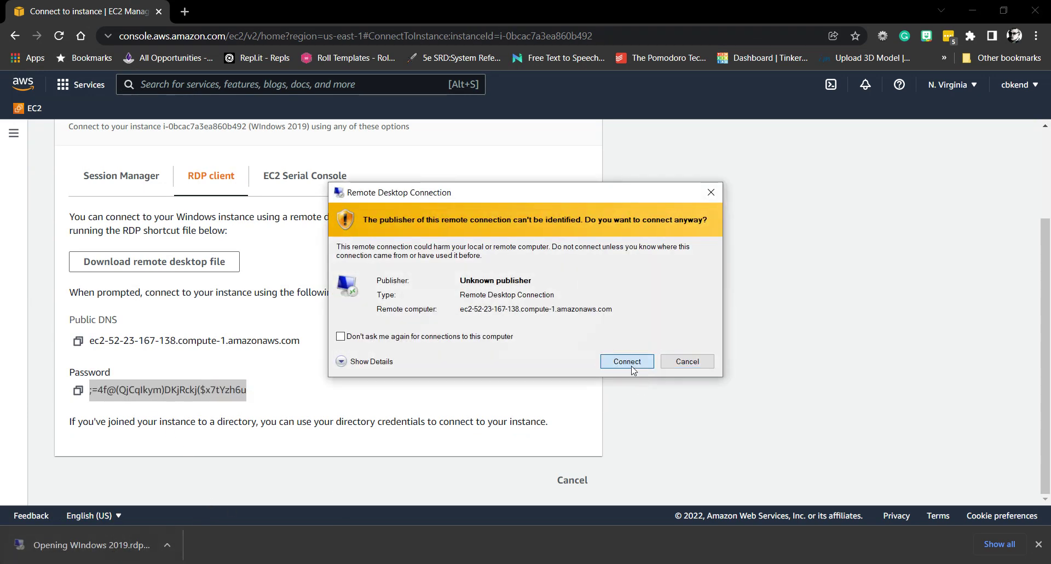
pyautogui.click(627, 362)
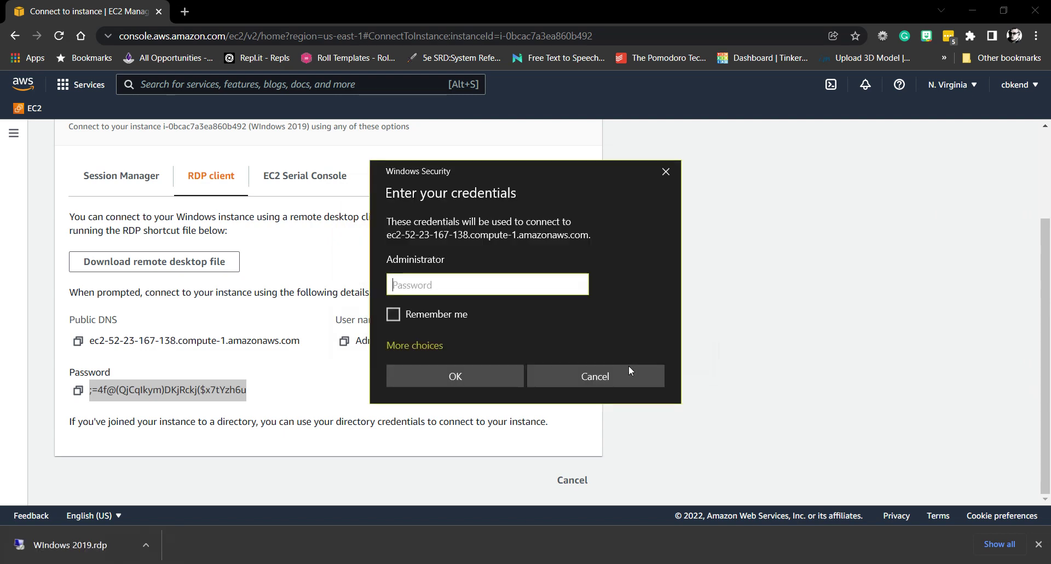
pyautogui.hotkey('ctrl', 'v')
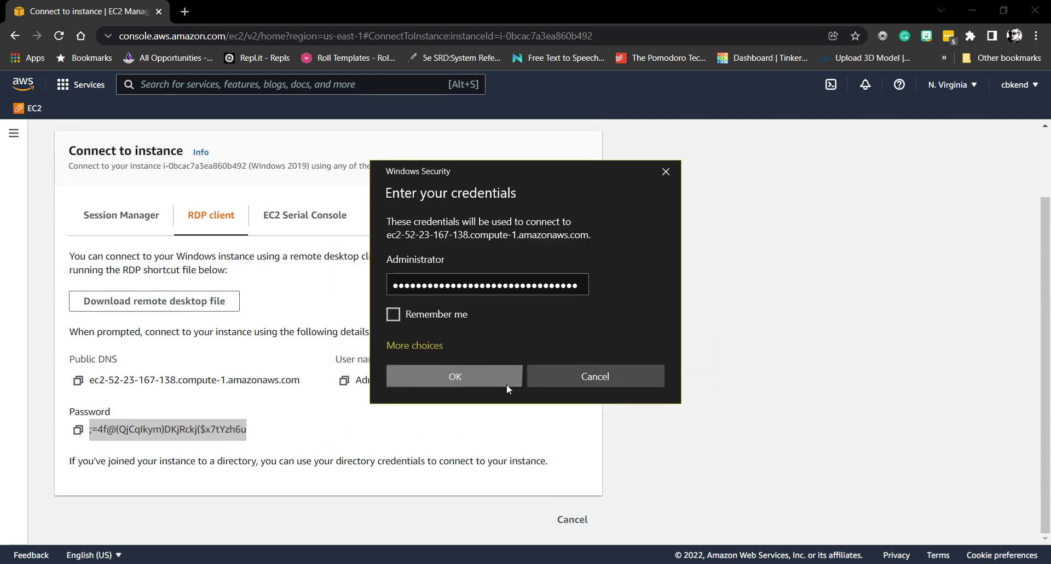
pyautogui.click(507, 383)
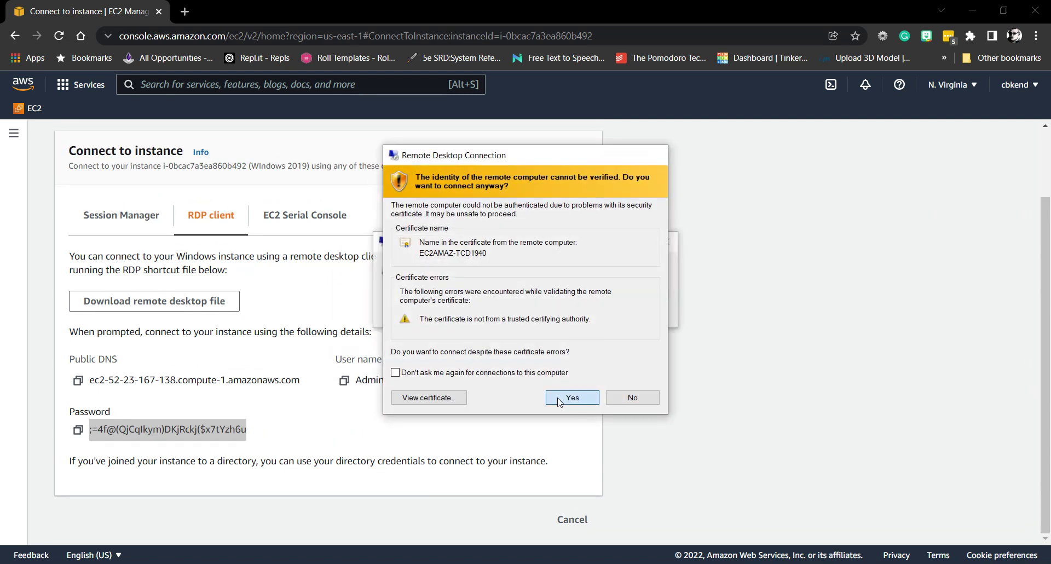
pyautogui.click(559, 399)
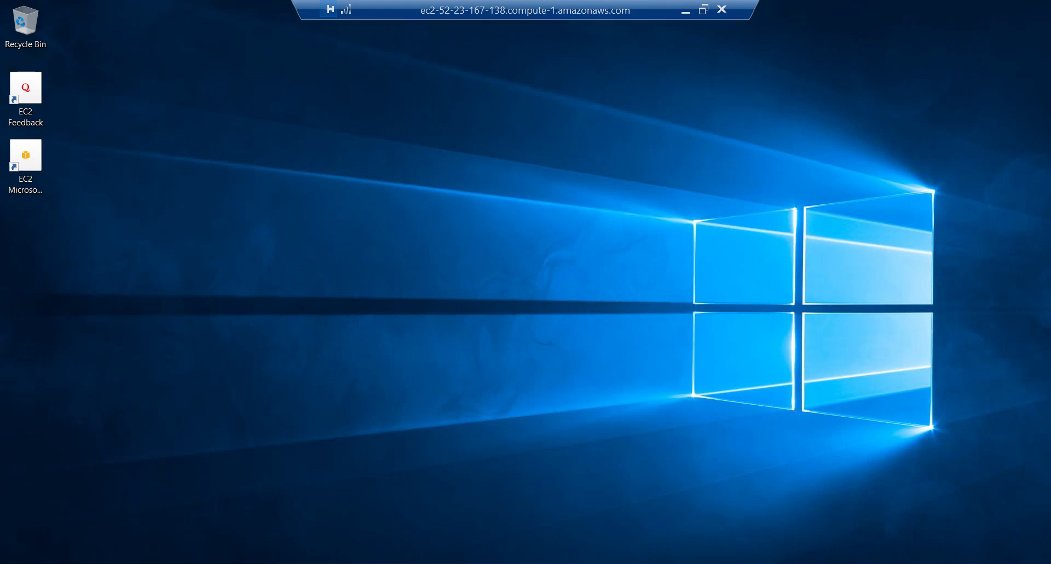
# View the remote server's Start menu, close it, and bring up the cmd.exe window.
pyautogui.press('super')
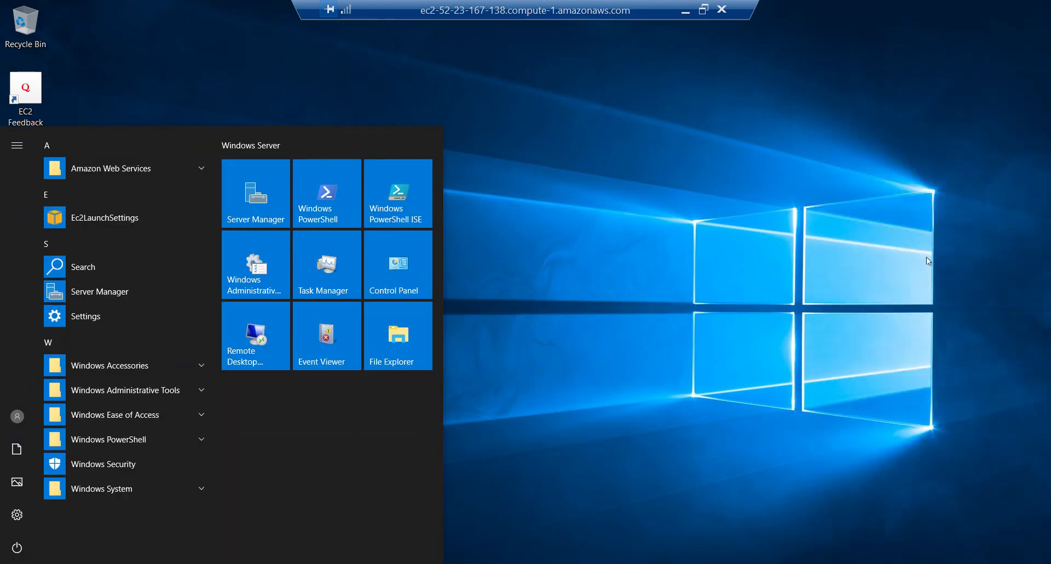
pyautogui.click(643, 153)
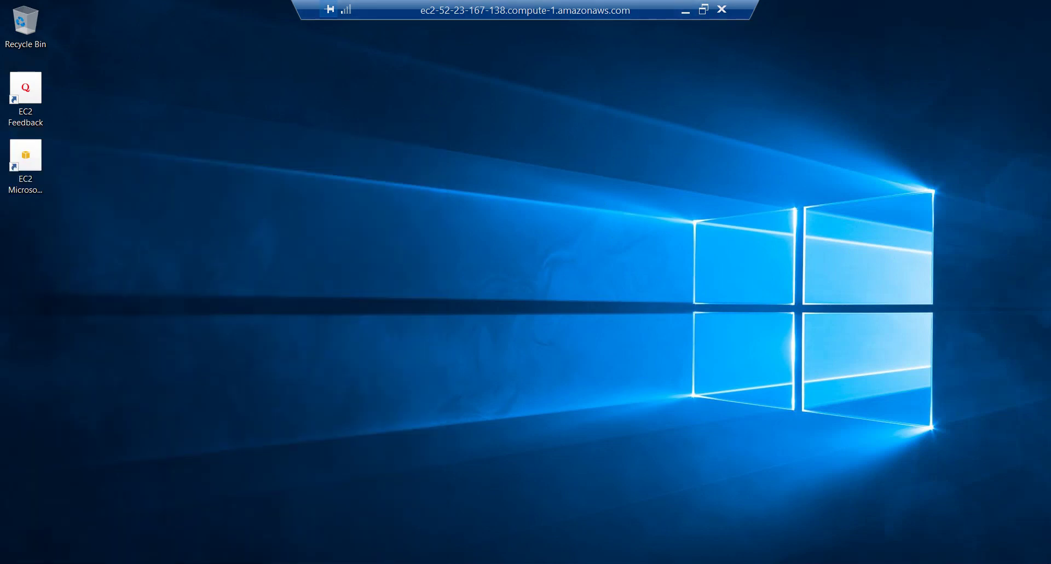
pyautogui.click(218, 560)
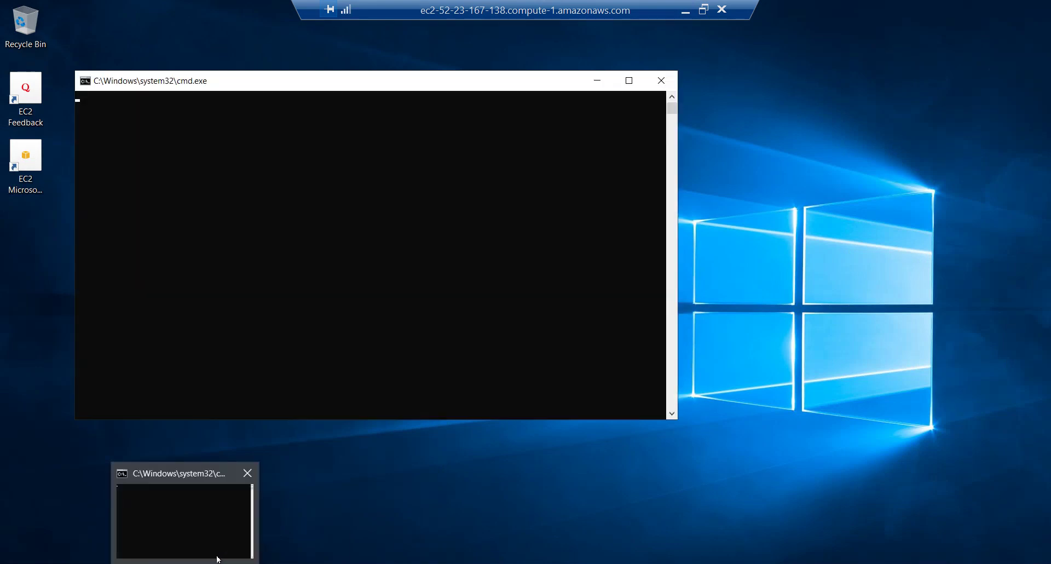